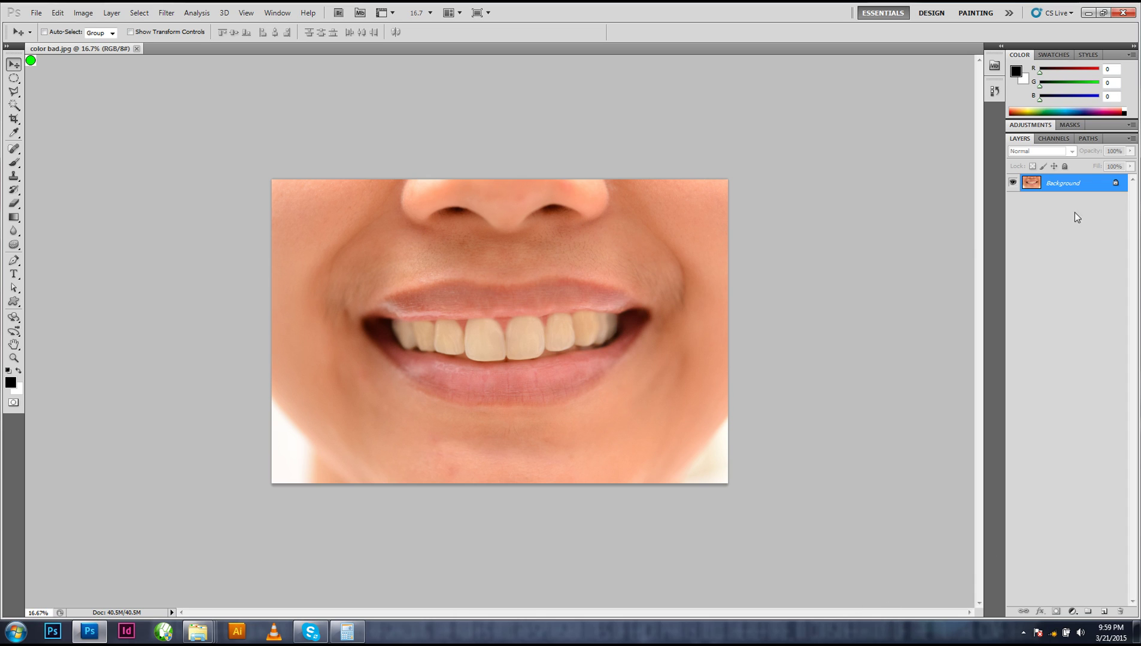
# Duplicate the Background layer and rename the copy to edit.
pyautogui.moveTo(1073, 183); pyautogui.dragTo(1105, 612)
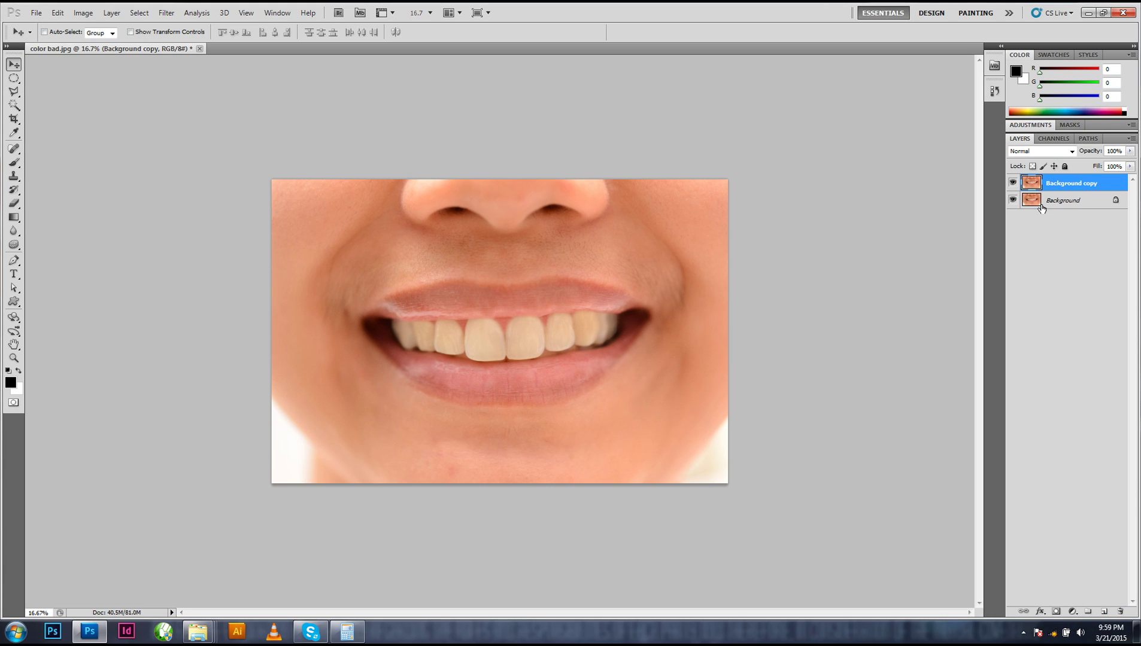
pyautogui.doubleClick(1064, 183)
pyautogui.write('edit')
pyautogui.click(1096, 192)
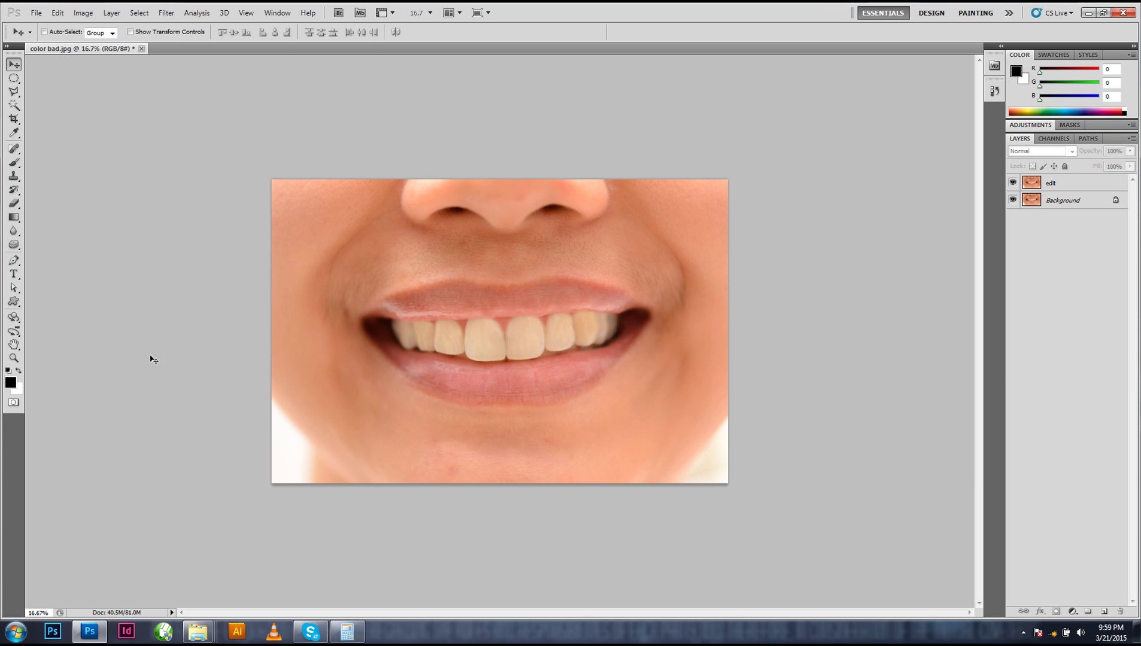
# Start a Pen tool path around the teeth, tracing the outer edge and gum line of the left-hand teeth up to the front teeth.
pyautogui.click(13, 260)
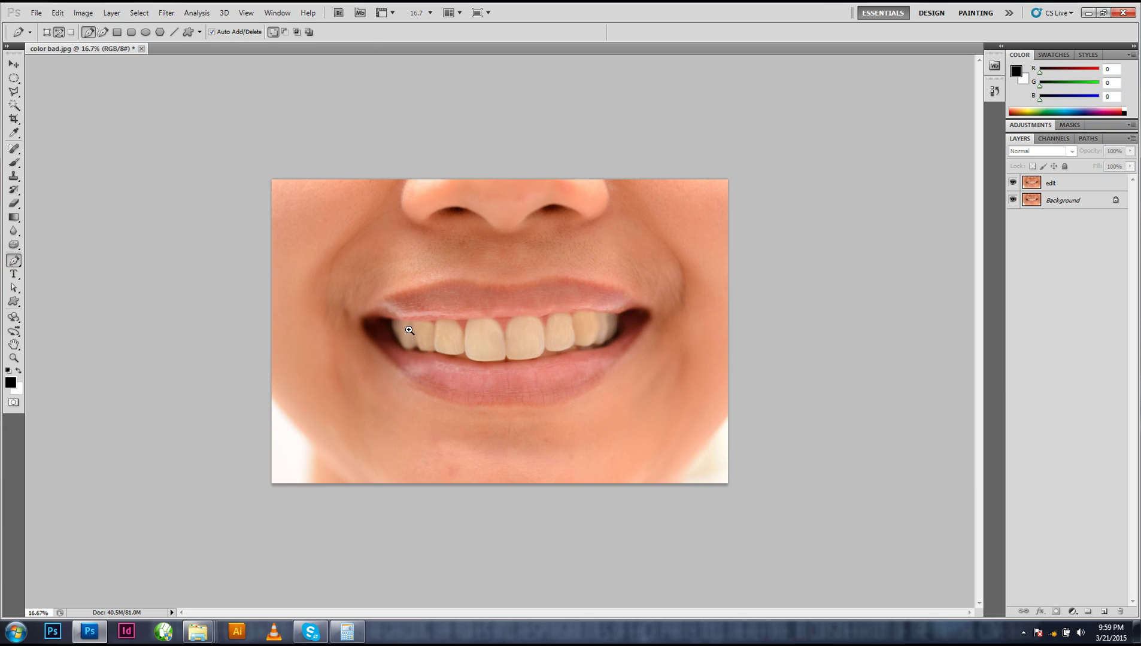
pyautogui.scroll(3, 440, 365)
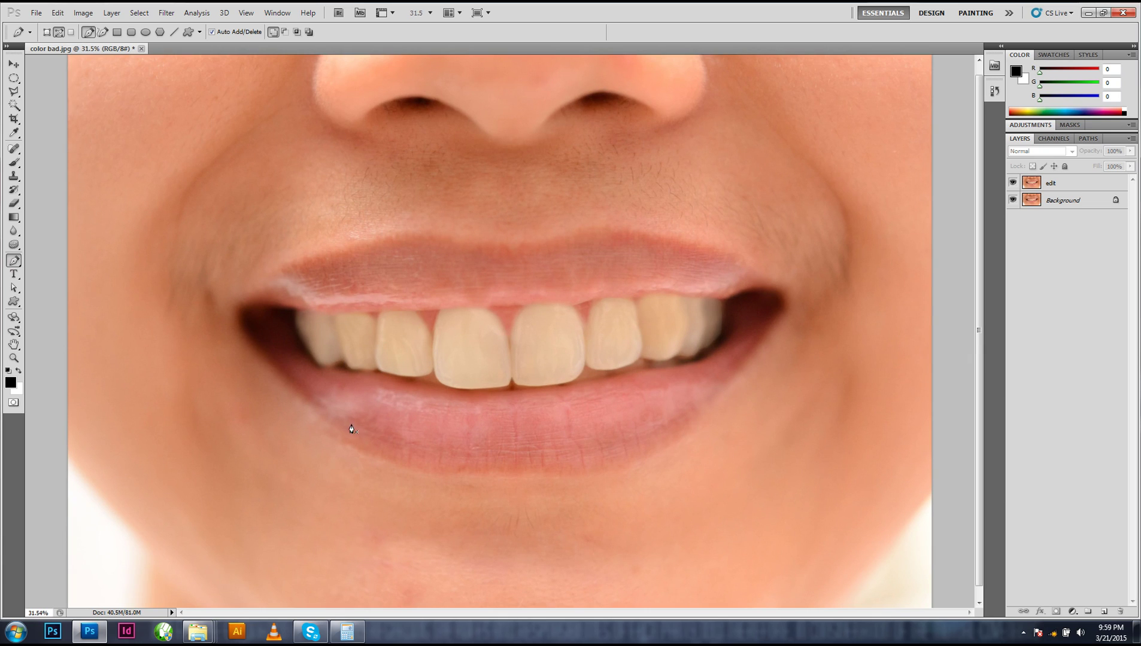
pyautogui.click(342, 363)
pyautogui.moveTo(321, 367); pyautogui.dragTo(297, 329)
pyautogui.hotkey('ctrl', 'z')
pyautogui.click(297, 313)
pyautogui.click(317, 310)
pyautogui.click(331, 312)
pyautogui.moveTo(356, 311); pyautogui.dragTo(402, 310)
pyautogui.click(376, 318)
pyautogui.click(417, 314)
pyautogui.click(433, 334)
pyautogui.click(440, 310)
# Continue the path along the gum line over the two front teeth, dipping into the gap between them.
pyautogui.moveTo(482, 309); pyautogui.dragTo(517, 363)
pyautogui.keyDown('alt'); pyautogui.click(509, 343); pyautogui.keyUp('alt')
pyautogui.click(514, 364)
pyautogui.keyDown('alt'); pyautogui.click(510, 345); pyautogui.keyUp('alt')
pyautogui.moveTo(526, 306); pyautogui.dragTo(591, 352)
pyautogui.keyDown('alt'); pyautogui.click(585, 325); pyautogui.keyUp('alt')
# Continue the path along the gum line of the right-hand teeth and around the outer edge of the last tooth.
pyautogui.click(599, 298)
pyautogui.moveTo(637, 304); pyautogui.dragTo(676, 296)
pyautogui.keyDown('alt'); pyautogui.click(637, 305); pyautogui.keyUp('alt')
pyautogui.click(682, 301)
pyautogui.click(678, 296)
pyautogui.click(690, 294)
pyautogui.click(709, 299)
pyautogui.click(724, 306)
pyautogui.click(719, 334)
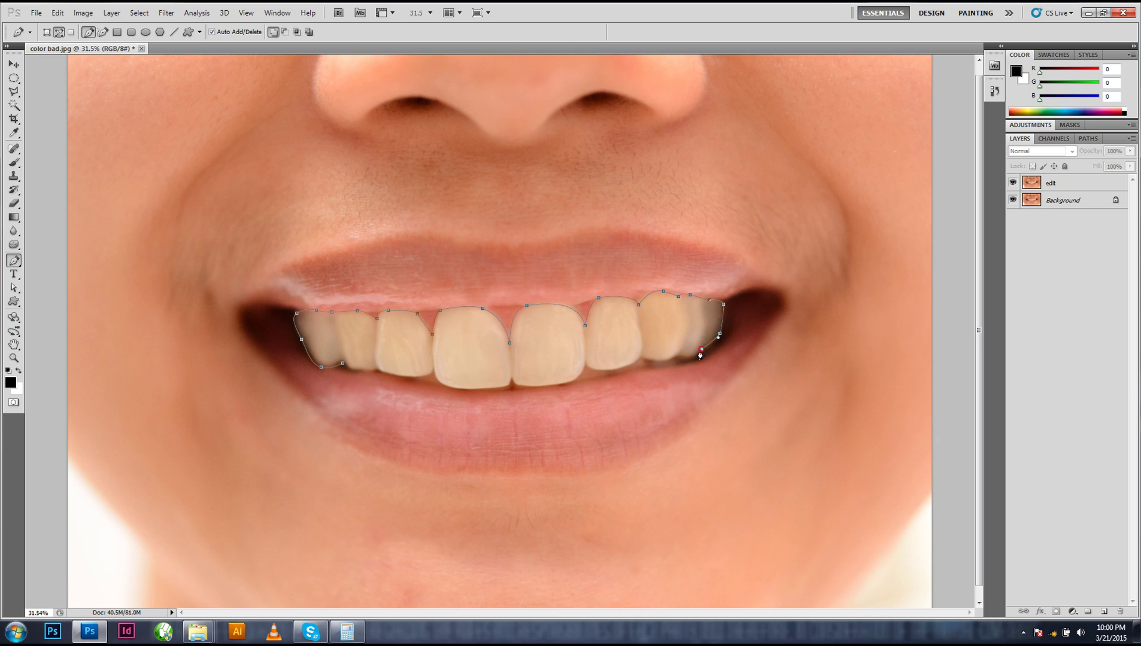
# Trace the lower edge of the teeth from right to left and close the path at its starting point.
pyautogui.moveTo(691, 354); pyautogui.dragTo(683, 359)
pyautogui.click(676, 358)
pyautogui.moveTo(647, 367); pyautogui.dragTo(639, 370)
pyautogui.click(613, 376)
pyautogui.moveTo(565, 384); pyautogui.dragTo(556, 384)
pyautogui.click(528, 389)
pyautogui.click(496, 392)
pyautogui.click(460, 390)
pyautogui.click(430, 382)
pyautogui.moveTo(403, 377); pyautogui.dragTo(346, 370)
pyautogui.click(378, 371)
pyautogui.click(341, 363)
# Convert the teeth path on the edit layer into a new selection with a feather radius of 16 pixels.
pyautogui.press('Return')
pyautogui.click(1077, 183)
pyautogui.rightClick(588, 351)
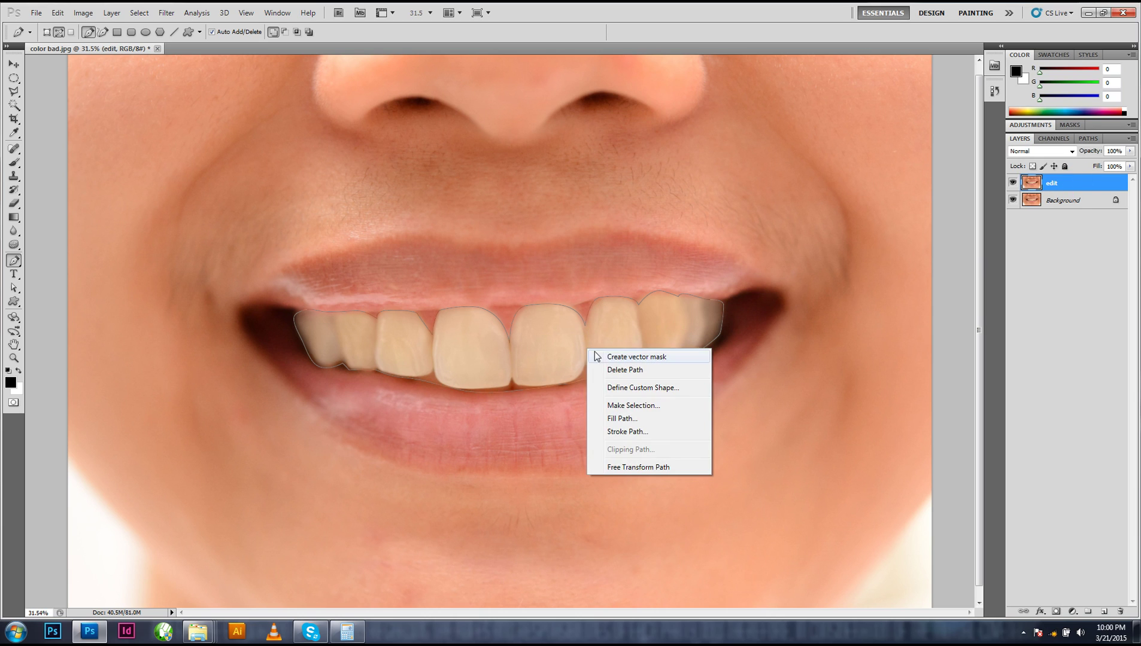
pyautogui.click(642, 407)
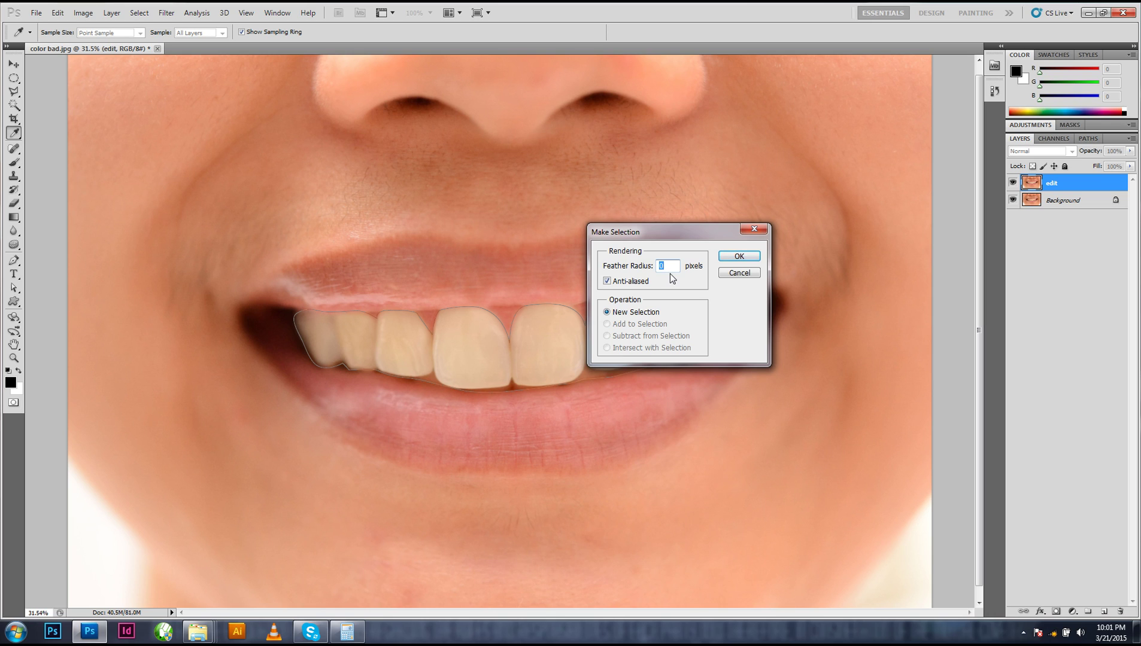
pyautogui.write('16')
pyautogui.press('Return')
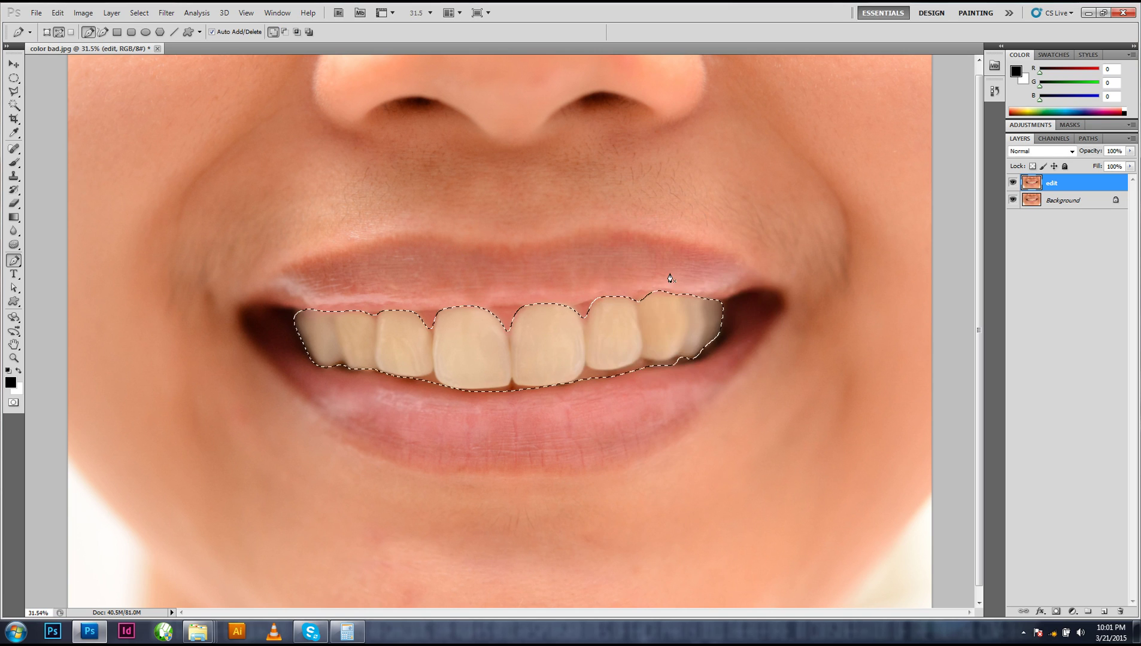
# Create a new A4 RGB document at 300 pixels/inch with a white background.
pyautogui.click(36, 13)
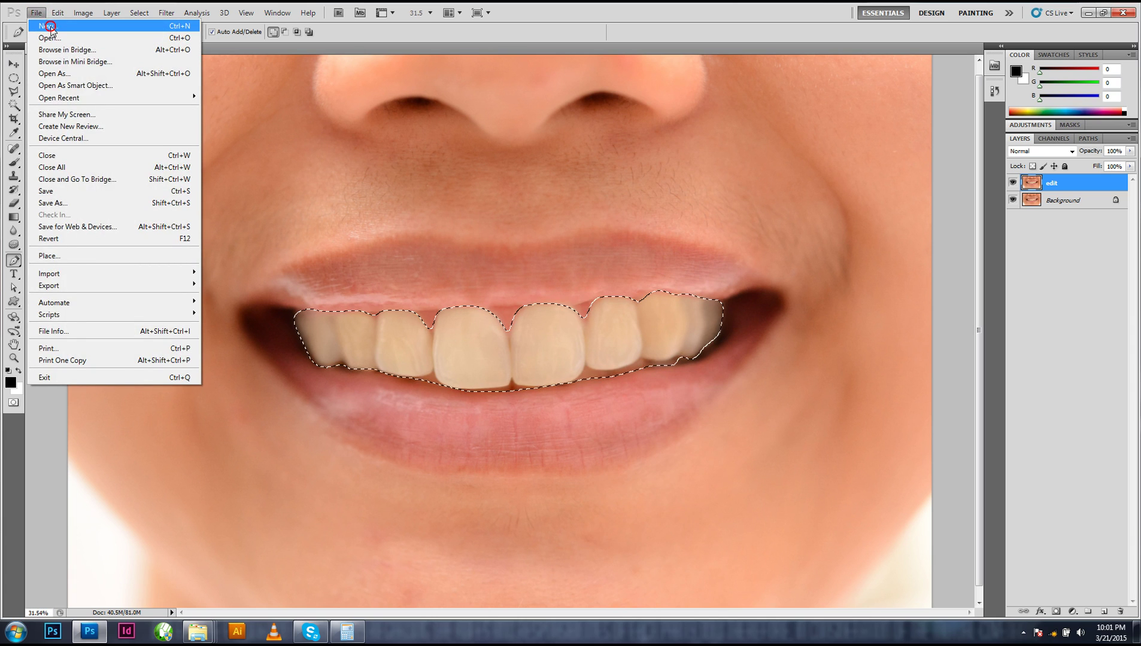
pyautogui.click(48, 26)
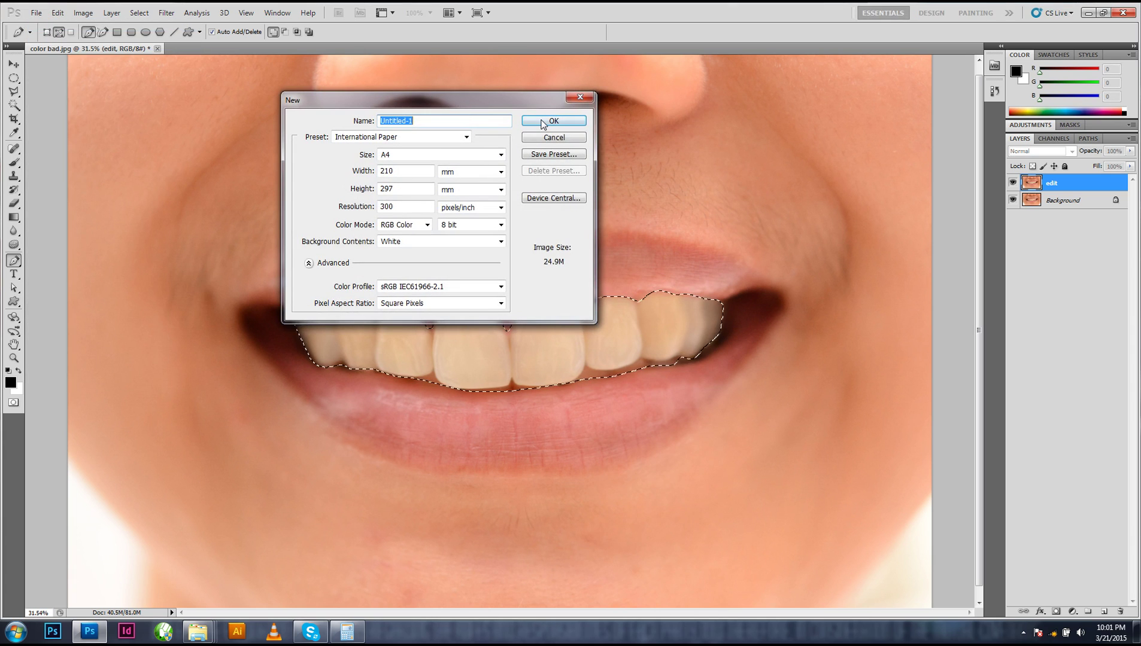
pyautogui.click(543, 122)
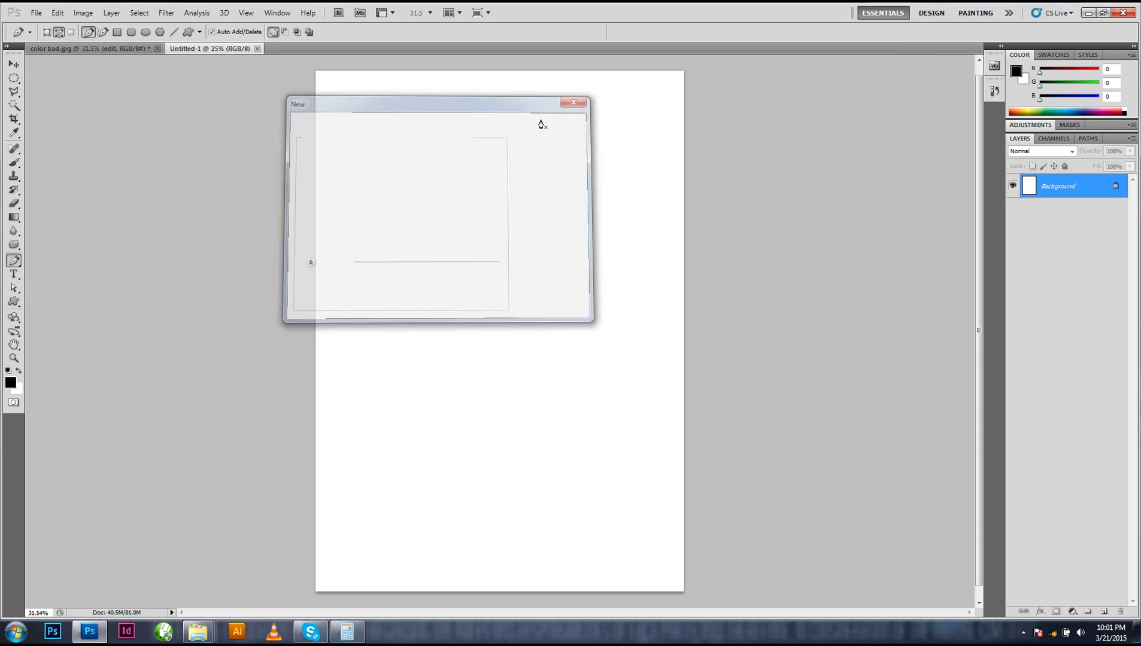
# Draw a circular selection in the upper half of the page and add a new layer named without feather.
pyautogui.click(13, 78)
pyautogui.moveTo(437, 143); pyautogui.dragTo(563, 290)
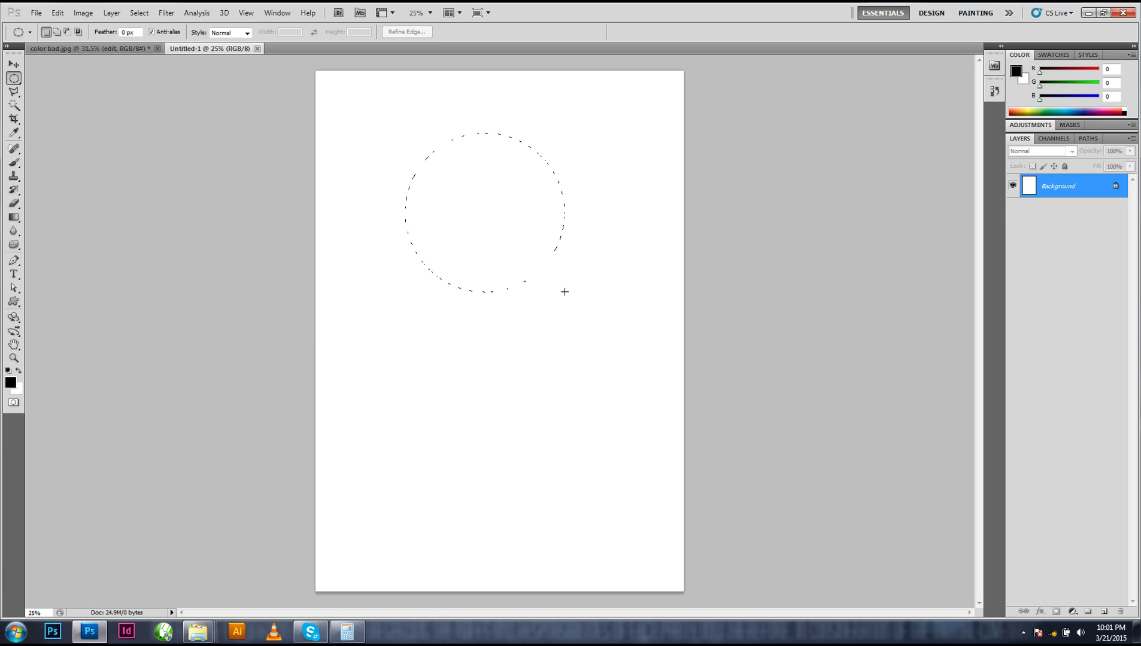
pyautogui.click(1104, 611)
pyautogui.doubleClick(1049, 188)
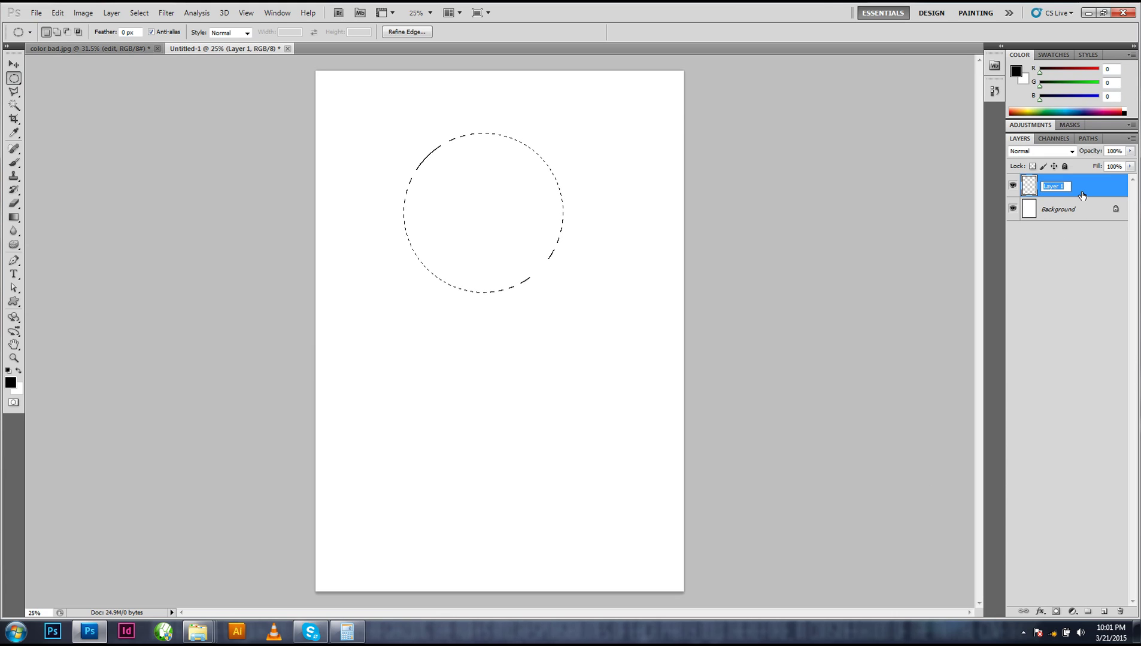
pyautogui.write('without feather')
pyautogui.click(1053, 218)
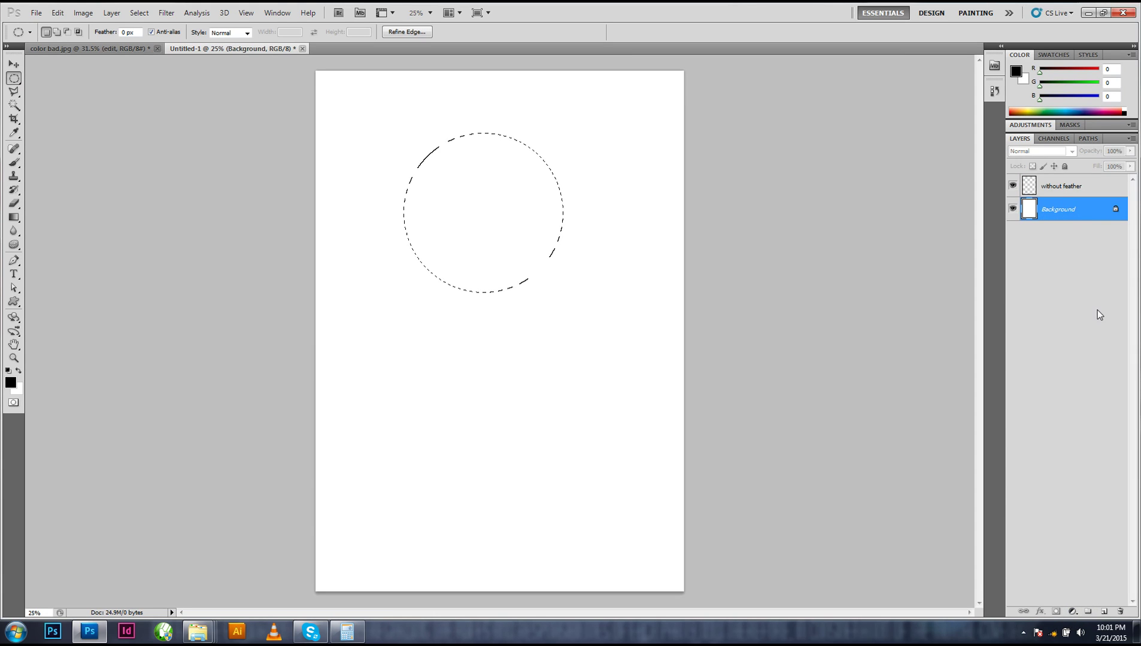
# Fill the circular selection with black on the without feather layer and deselect it.
pyautogui.click(1062, 186)
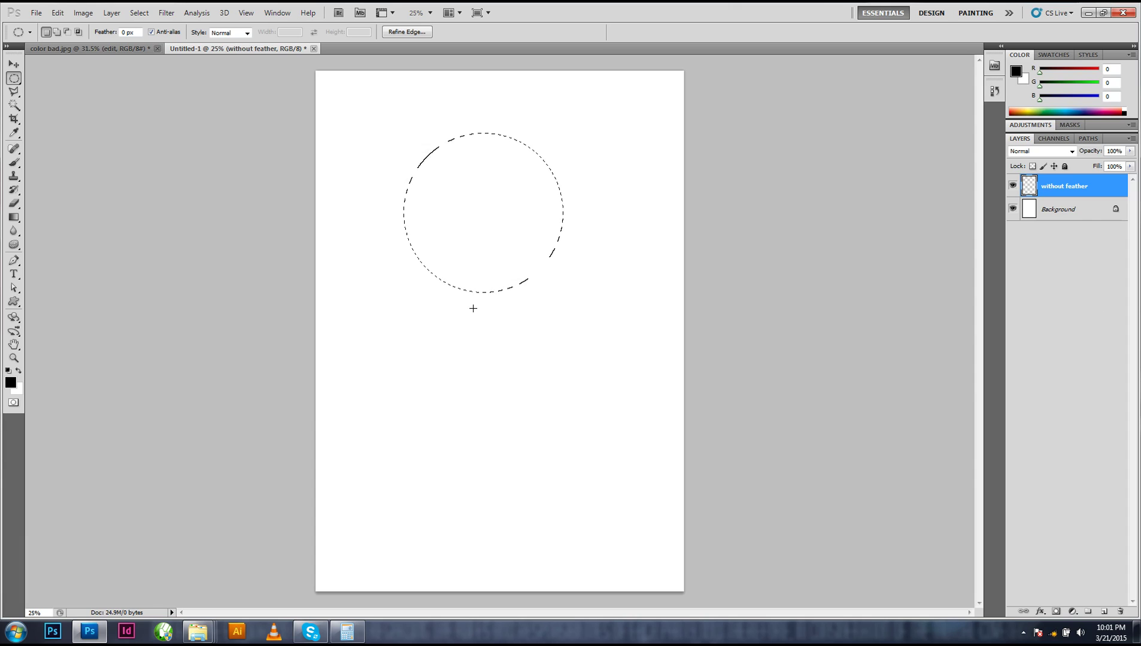
pyautogui.hotkey('alt', 'BackSpace')
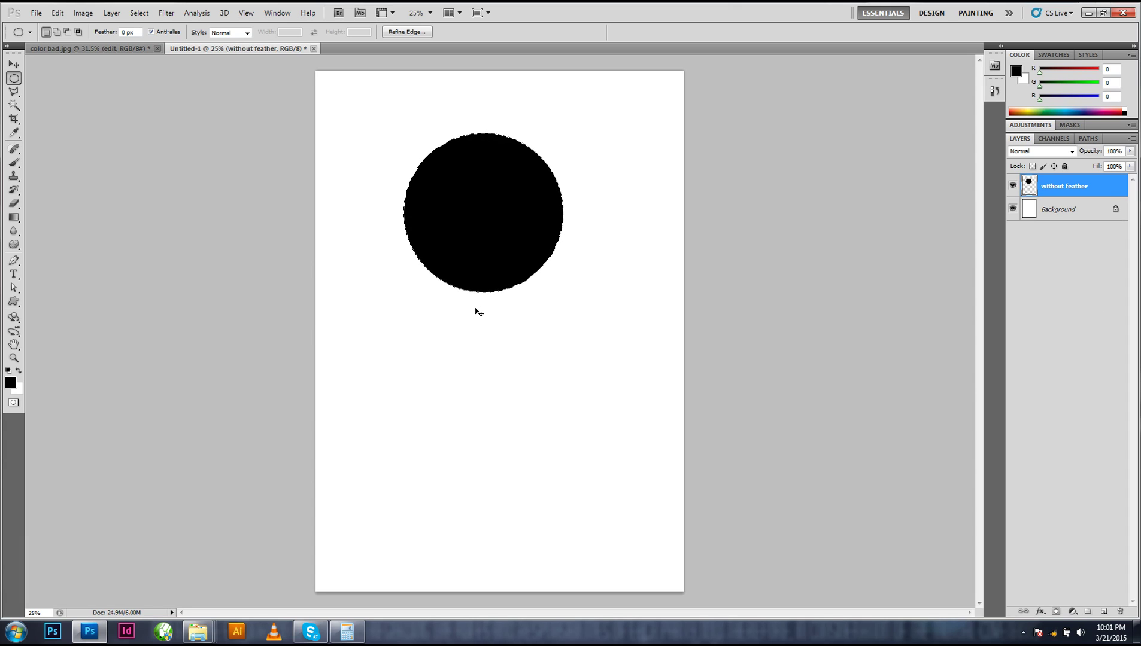
pyautogui.hotkey('ctrl', 'd')
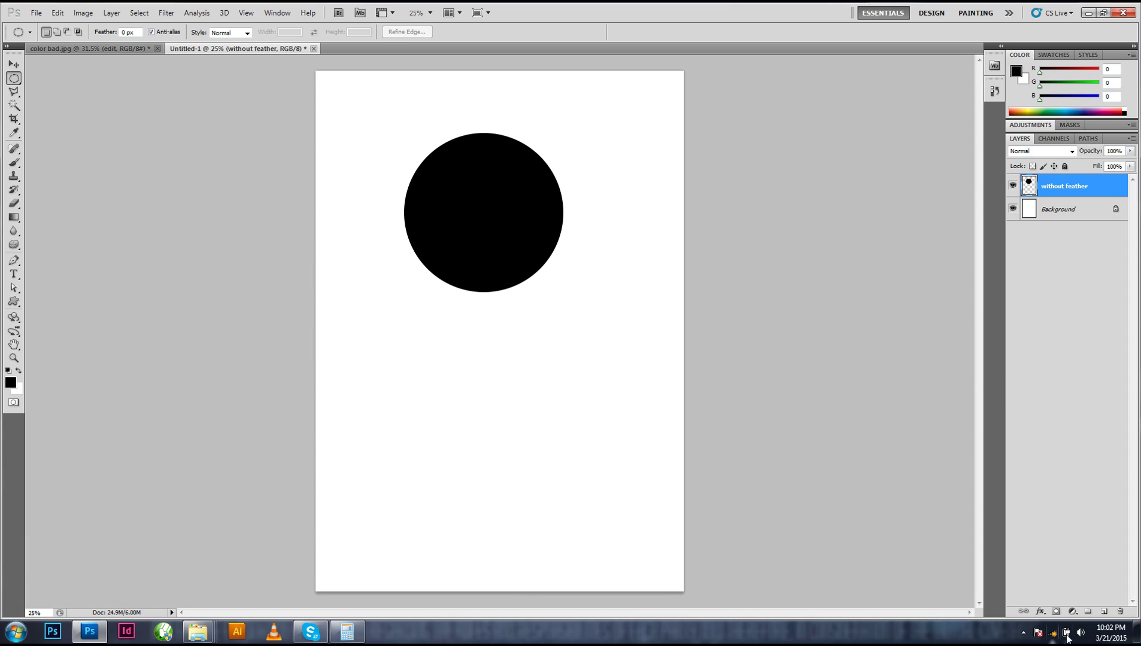
# Add a new layer named with feather and draw a second circular selection below the black circle.
pyautogui.click(1104, 611)
pyautogui.doubleClick(1048, 187)
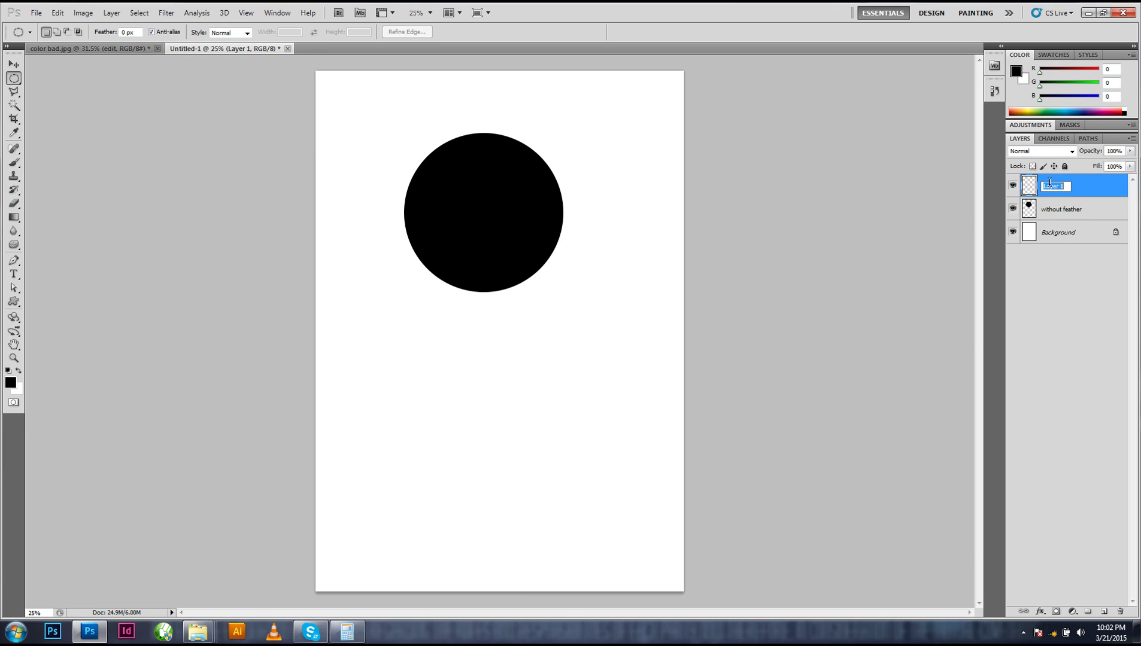
pyautogui.write('p')
pyautogui.write('ith feather')
pyautogui.press('Return')
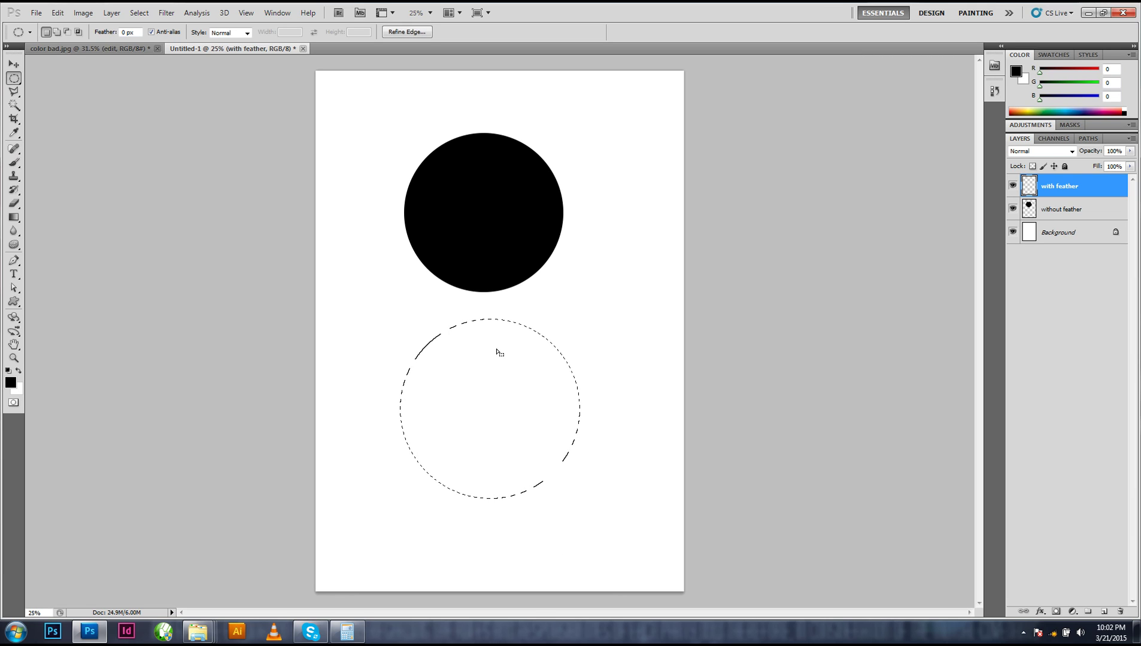
# Feather the lower circular selection by 32 pixels and fill it with black, leaving nothing selected.
pyautogui.click(166, 13)
pyautogui.moveTo(138, 12)
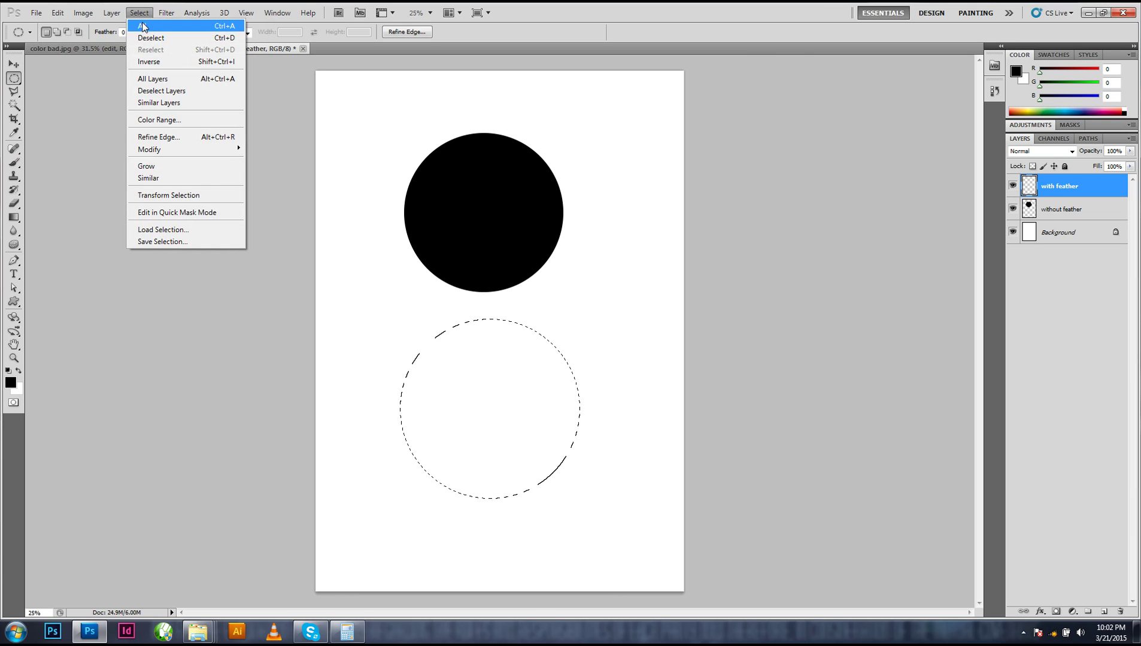
pyautogui.click(199, 149)
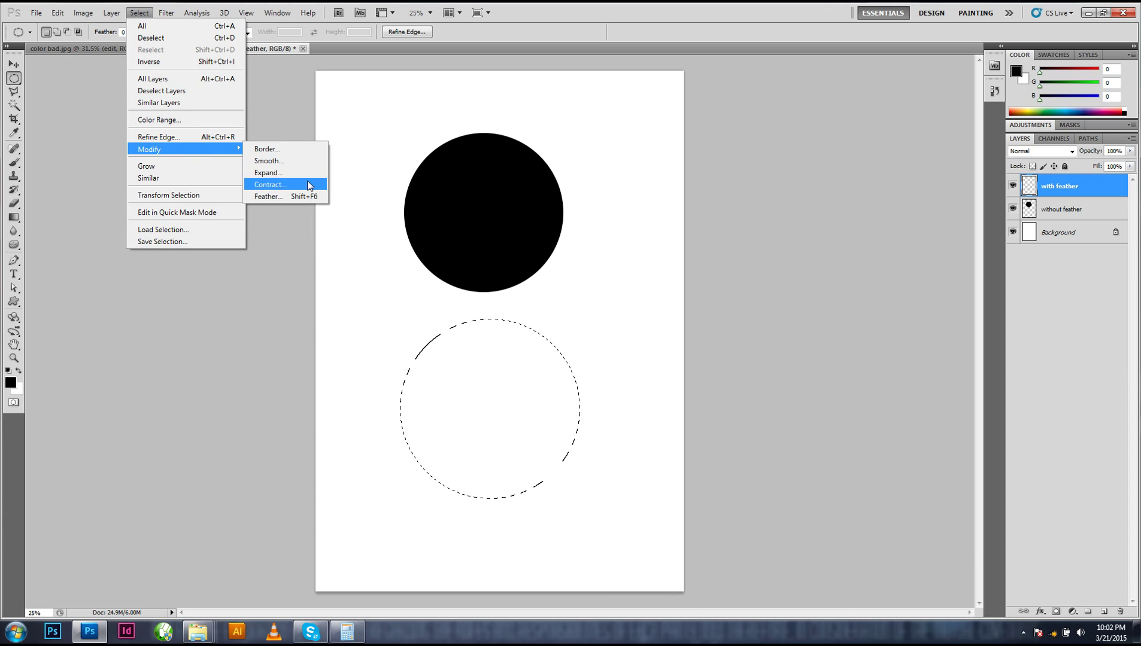
pyautogui.click(283, 197)
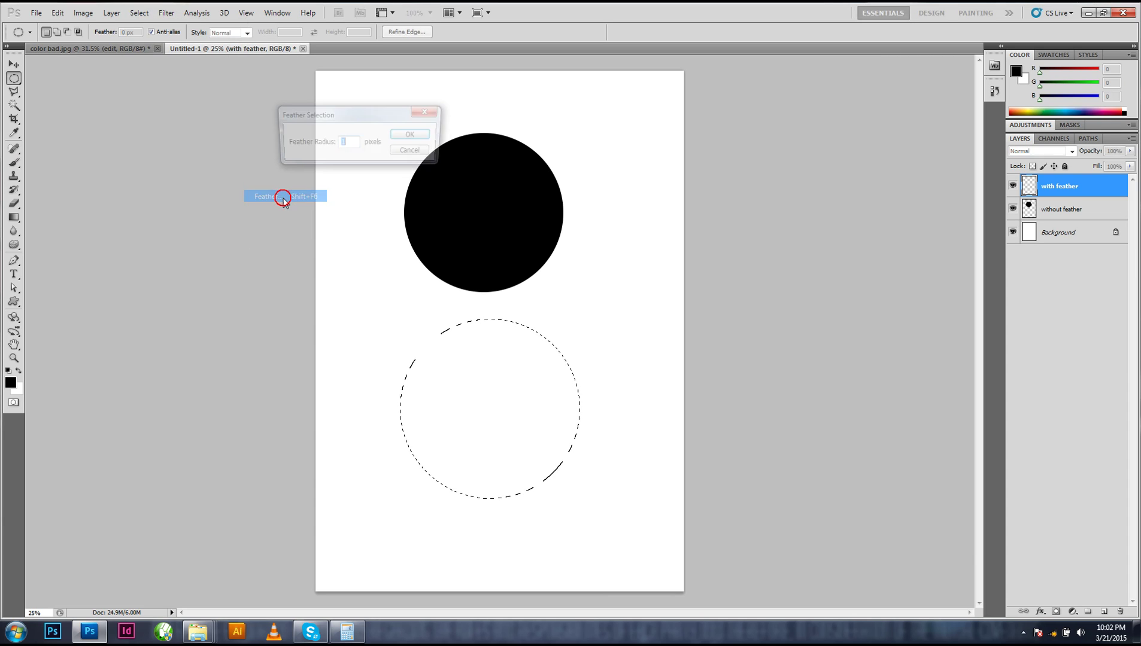
pyautogui.write('23')
pyautogui.doubleClick(348, 143)
pyautogui.write('32')
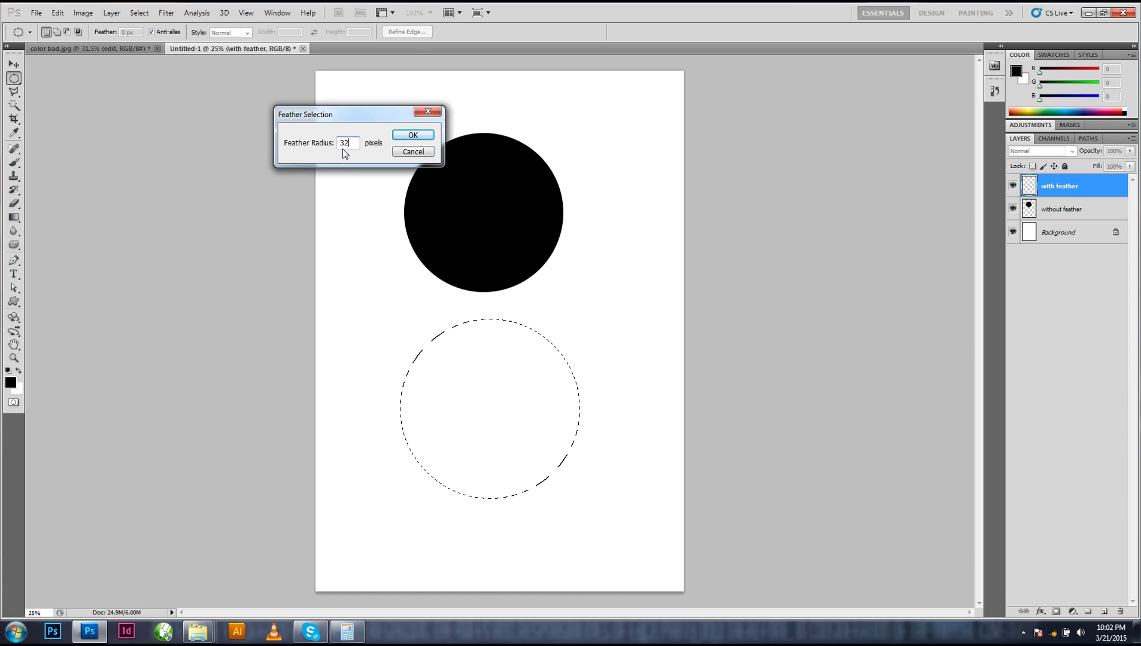
pyautogui.click(412, 135)
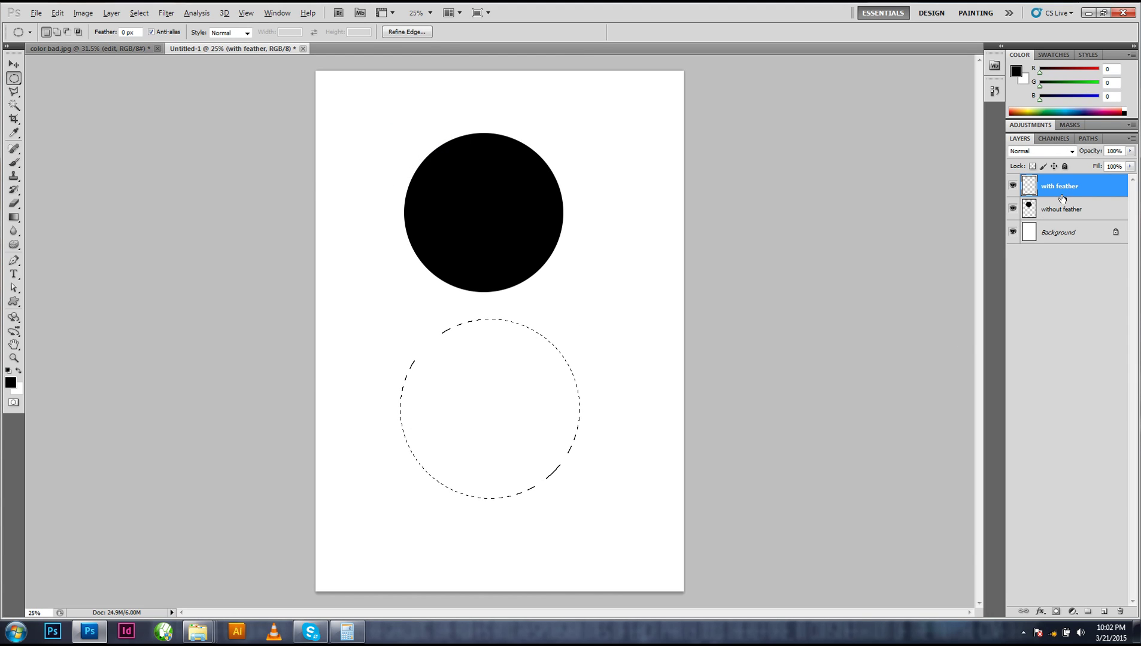
pyautogui.hotkey('ctrl', 'd')
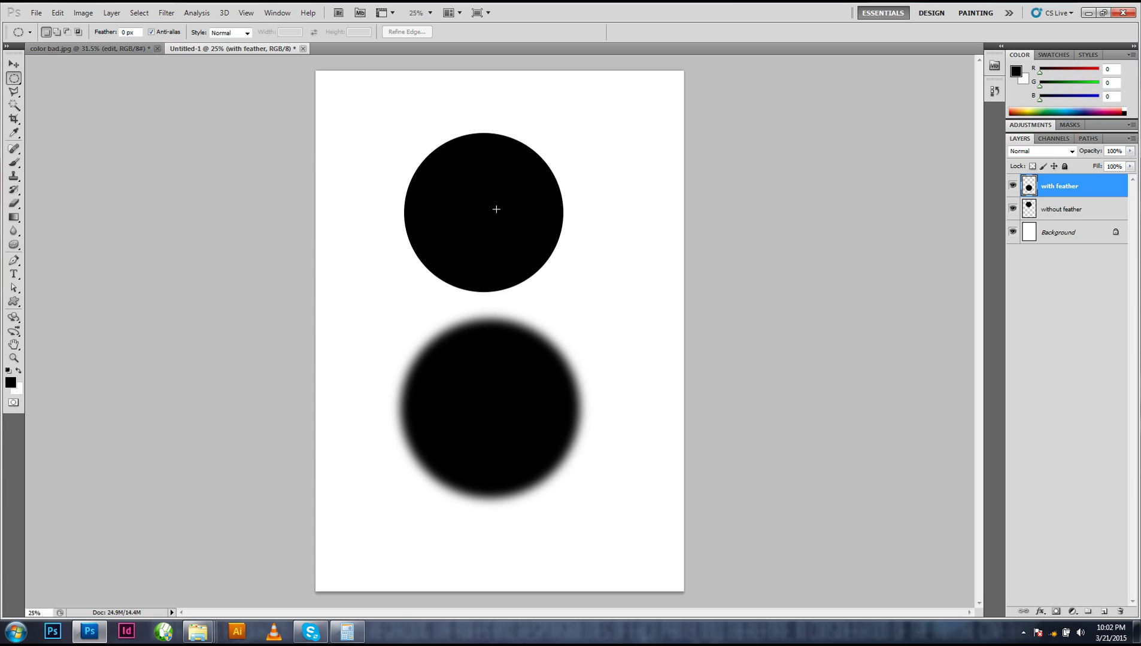
# Move the feathered circle a little to the right and up on the page.
pyautogui.press('v')
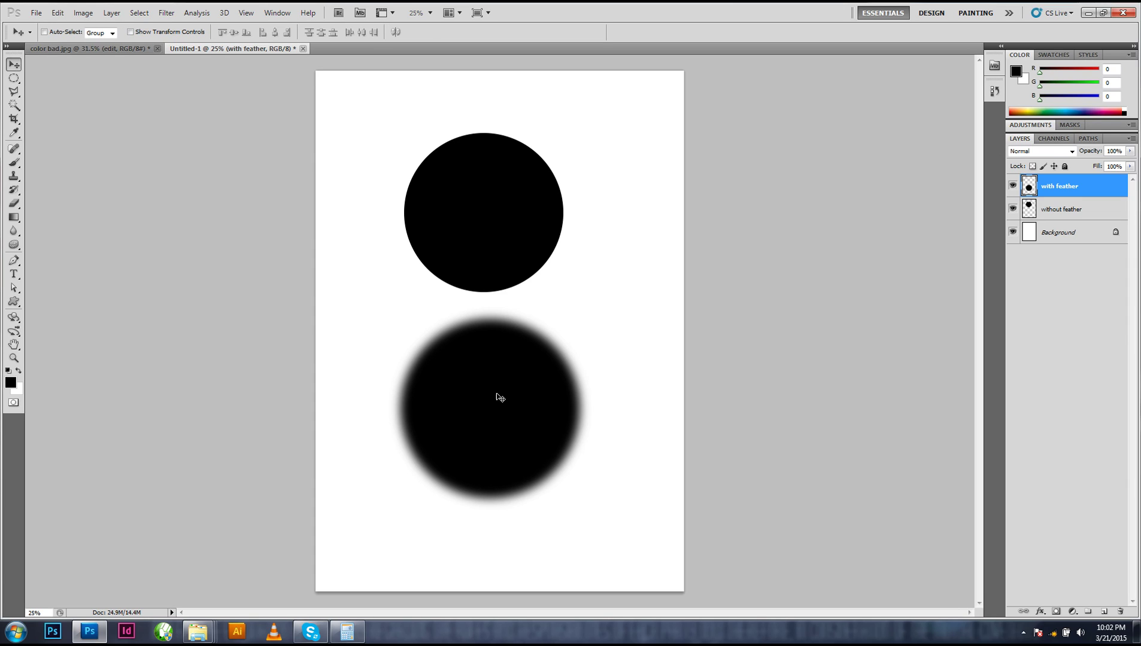
pyautogui.moveTo(487, 367); pyautogui.dragTo(562, 346)
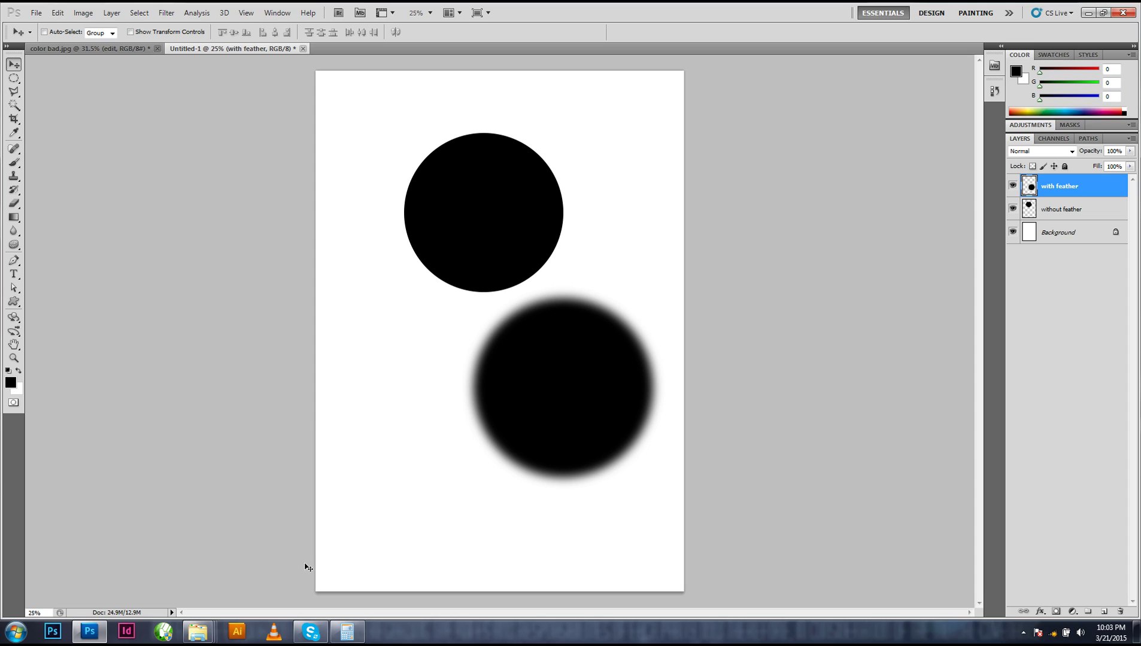
pyautogui.moveTo(511, 349); pyautogui.dragTo(484, 358)
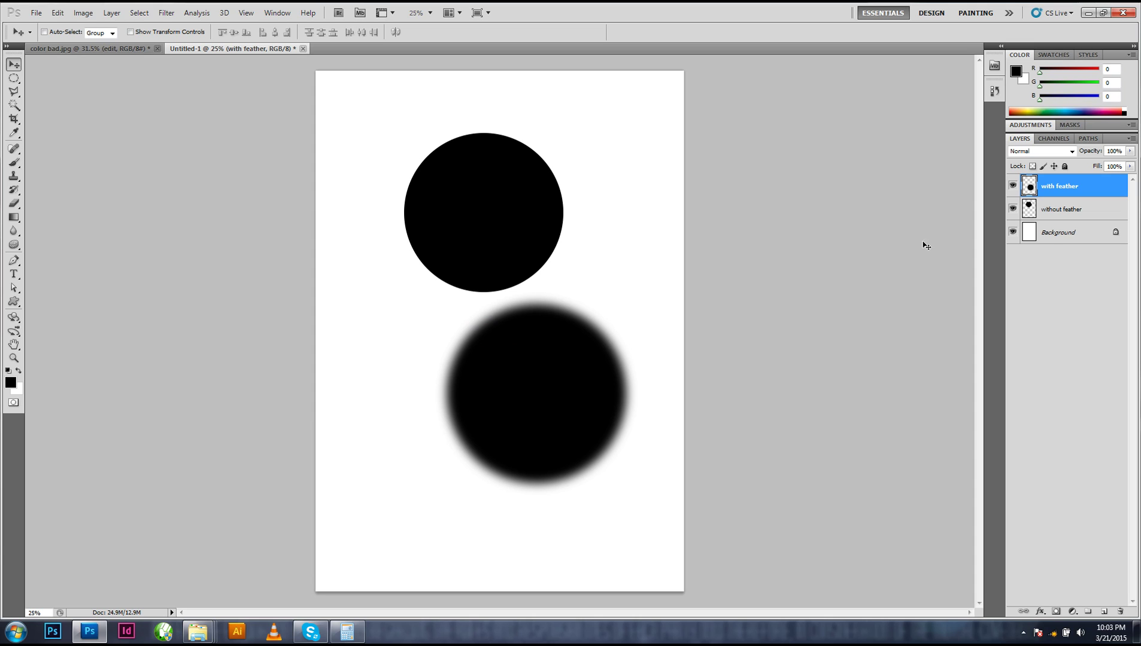
# Add a new layer directly above the Background layer and name it solid.
pyautogui.click(1052, 238)
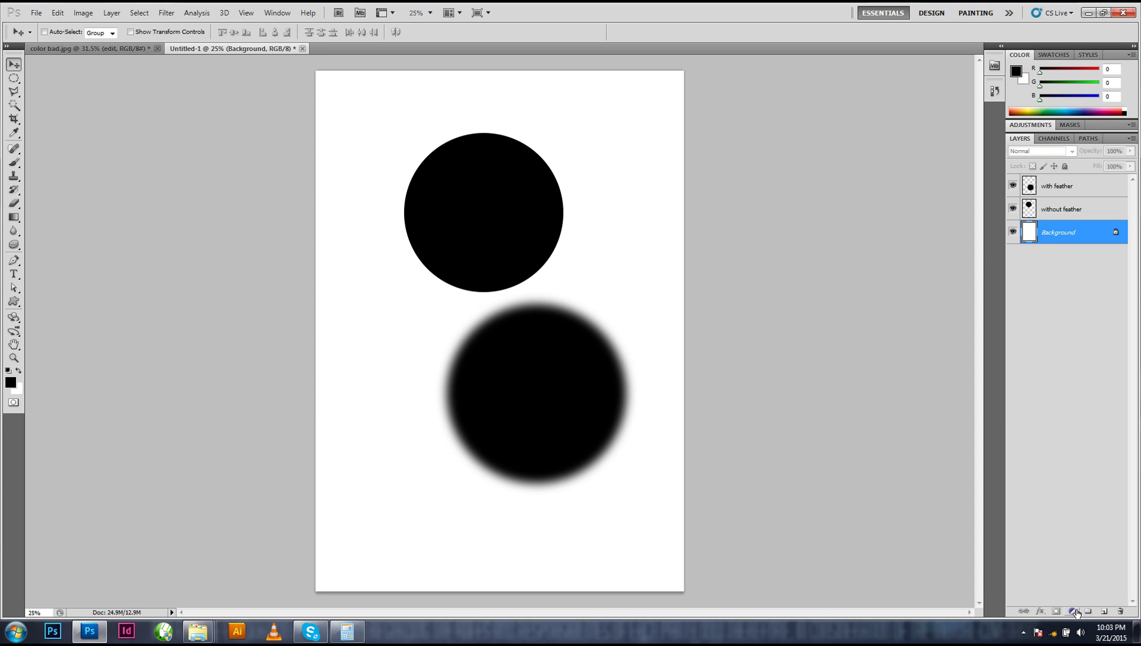
pyautogui.click(1103, 611)
pyautogui.doubleClick(1047, 241)
pyautogui.write('so')
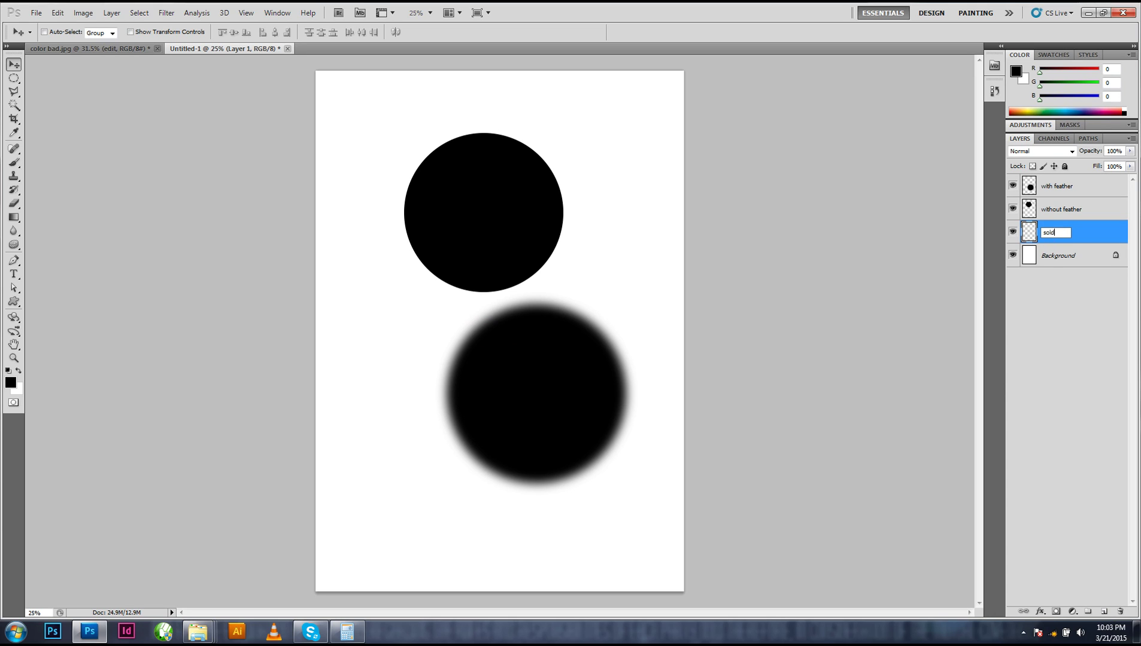
pyautogui.press('Return')
pyautogui.doubleClick(1052, 233)
pyautogui.write('solid')
pyautogui.click(1097, 237)
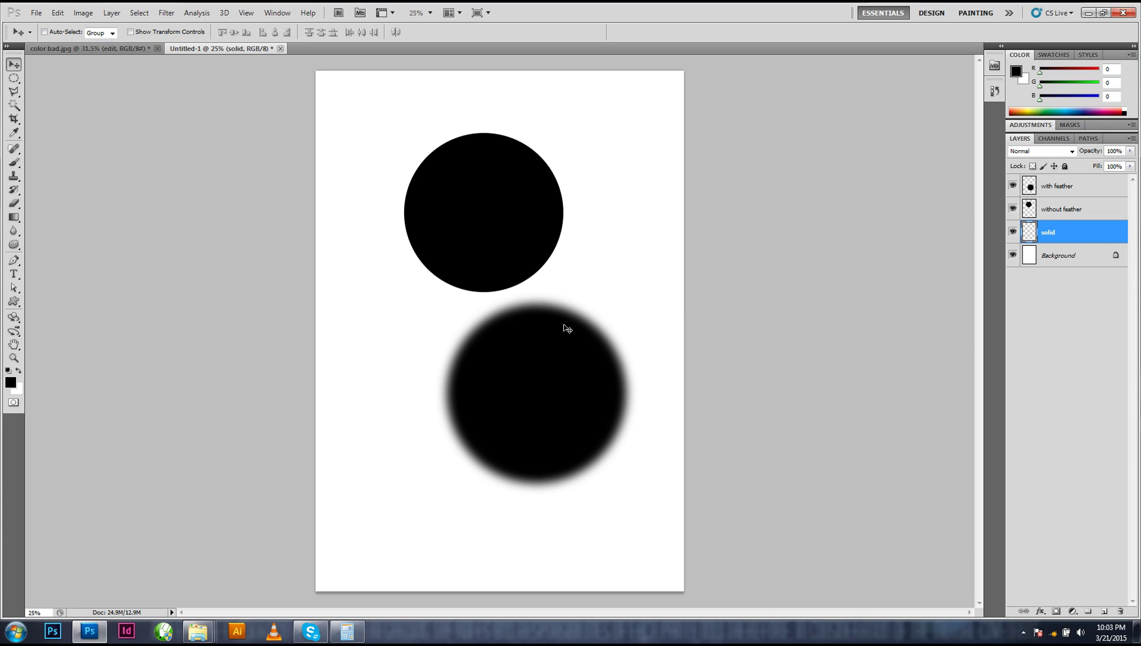
# Set the foreground colour to dark yellow (RGB 216, 189, 10) and fill the solid layer with it.
pyautogui.click(11, 383)
pyautogui.moveTo(785, 247); pyautogui.dragTo(793, 221)
pyautogui.moveTo(817, 326)
pyautogui.mouseDown()
pyautogui.moveTo(817, 337)
pyautogui.moveTo(819, 328)
pyautogui.mouseUp()
pyautogui.click(920, 204)
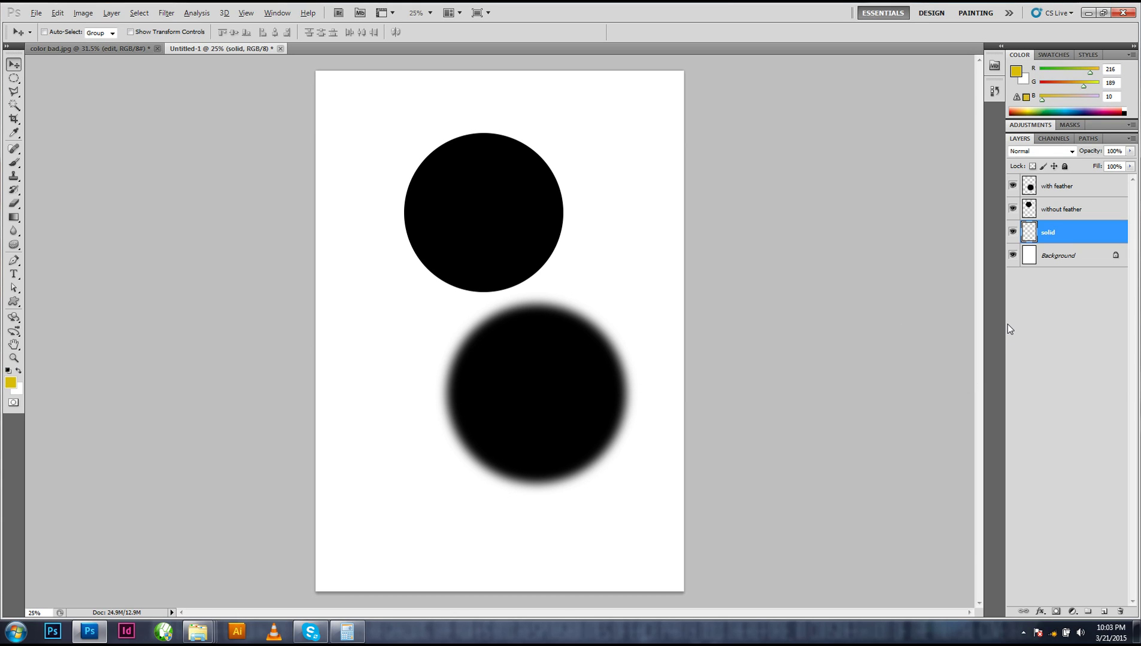
pyautogui.hotkey('alt', 'BackSpace')
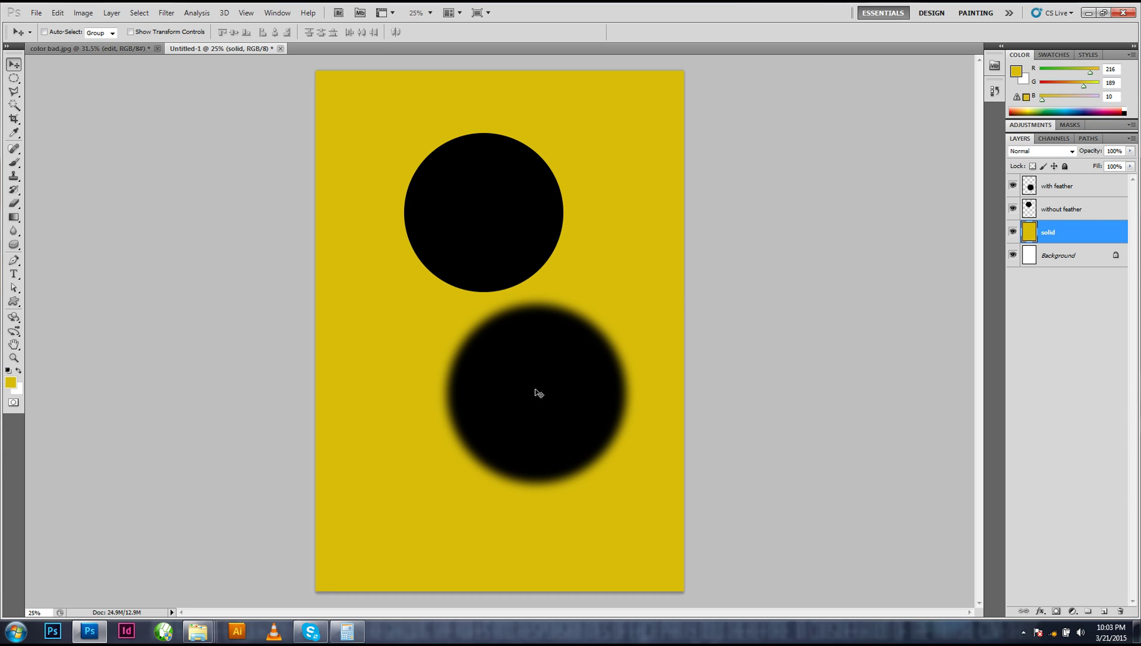
# Move the feathered circle slightly down on the page and return to the color bad.jpg document.
pyautogui.click(1068, 214)
pyautogui.click(1054, 183)
pyautogui.moveTo(516, 377); pyautogui.dragTo(513, 411)
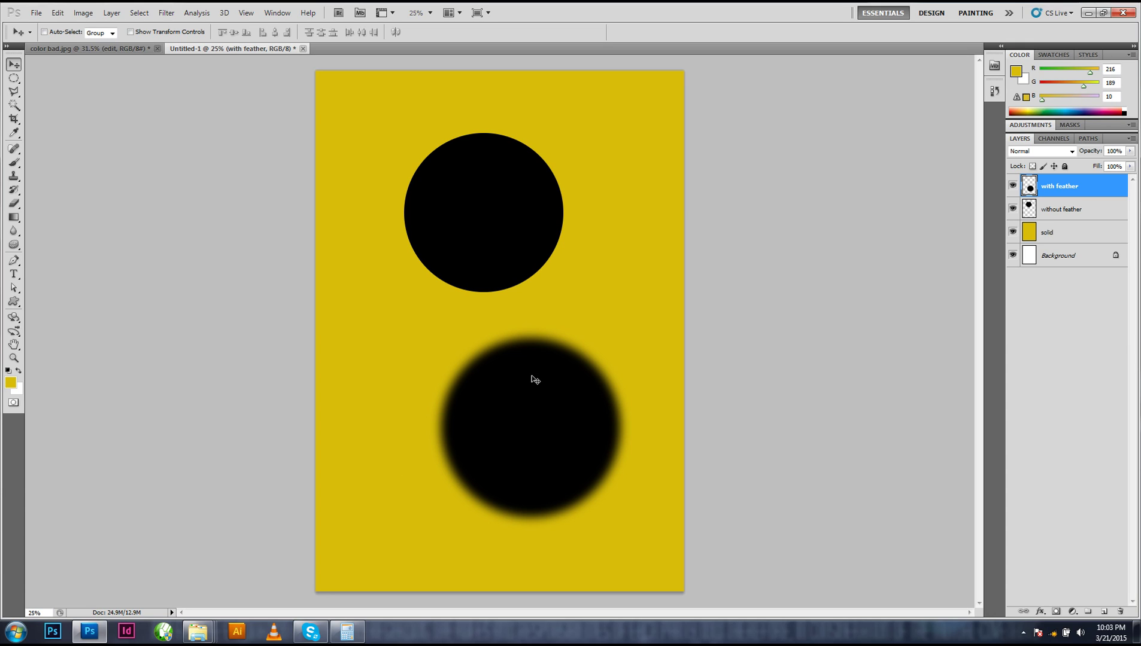
pyautogui.click(70, 48)
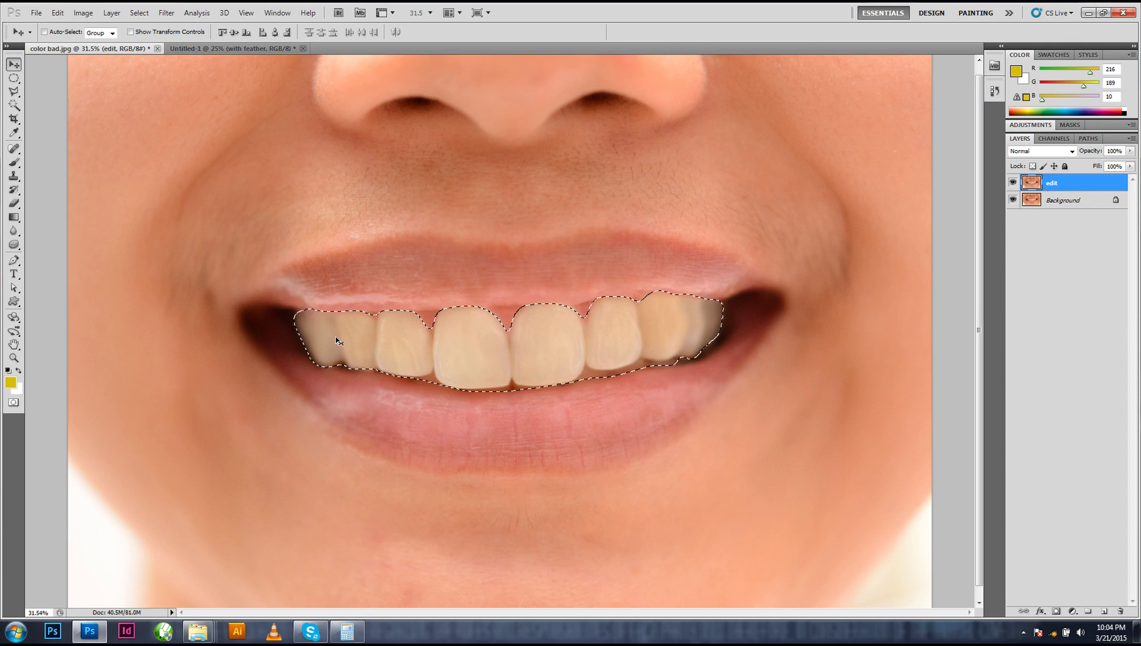
# Feather the teeth selection again with a small radius and hide its marching-ants outline.
pyautogui.click(139, 13)
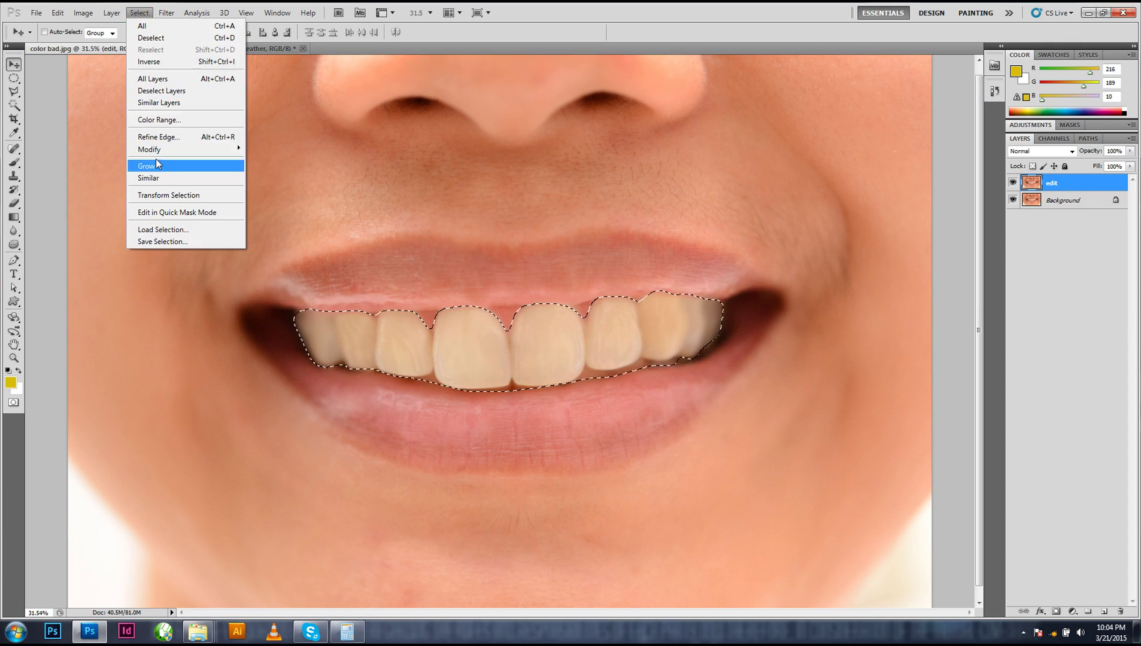
pyautogui.moveTo(237, 155)
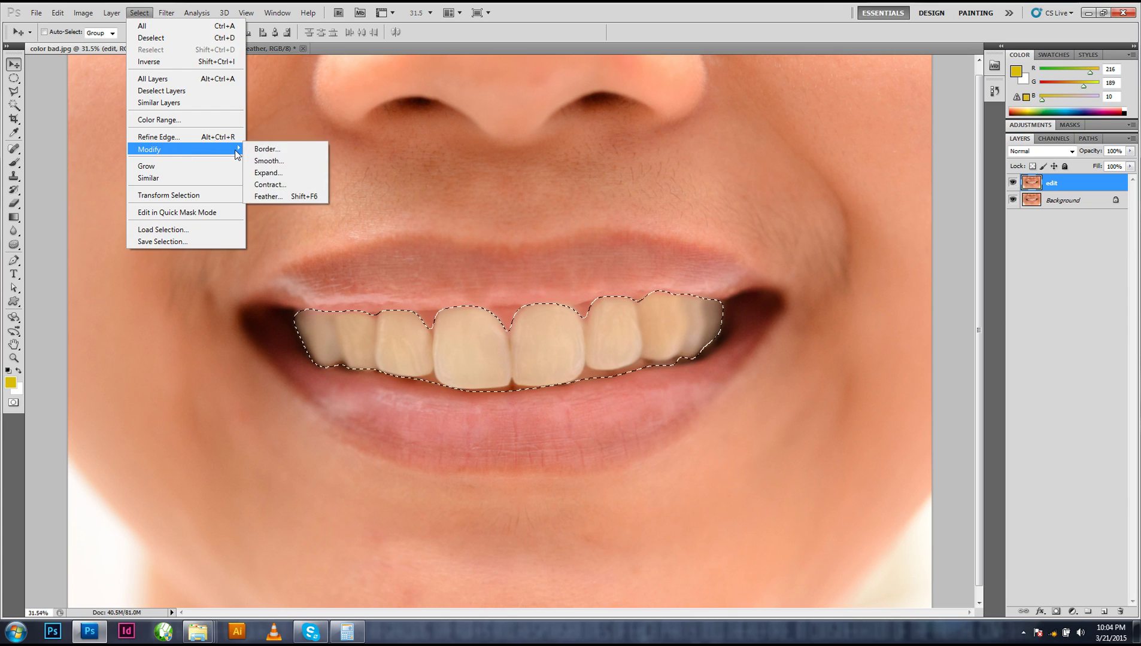
pyautogui.click(282, 197)
pyautogui.write('1')
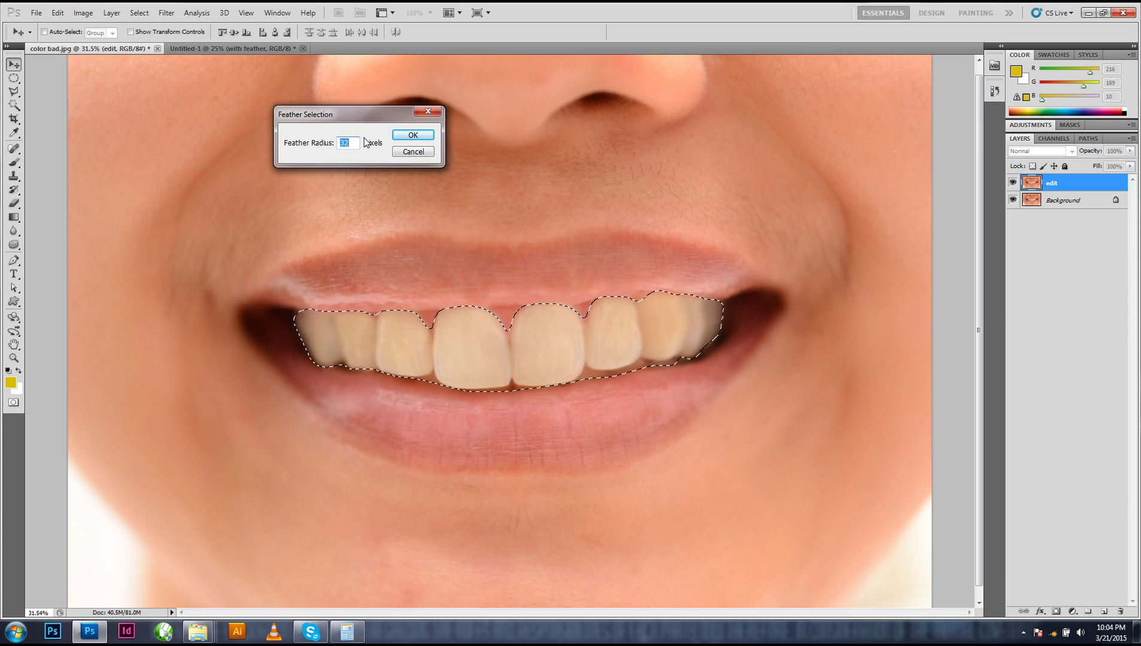
pyautogui.write('8')
pyautogui.press('Return')
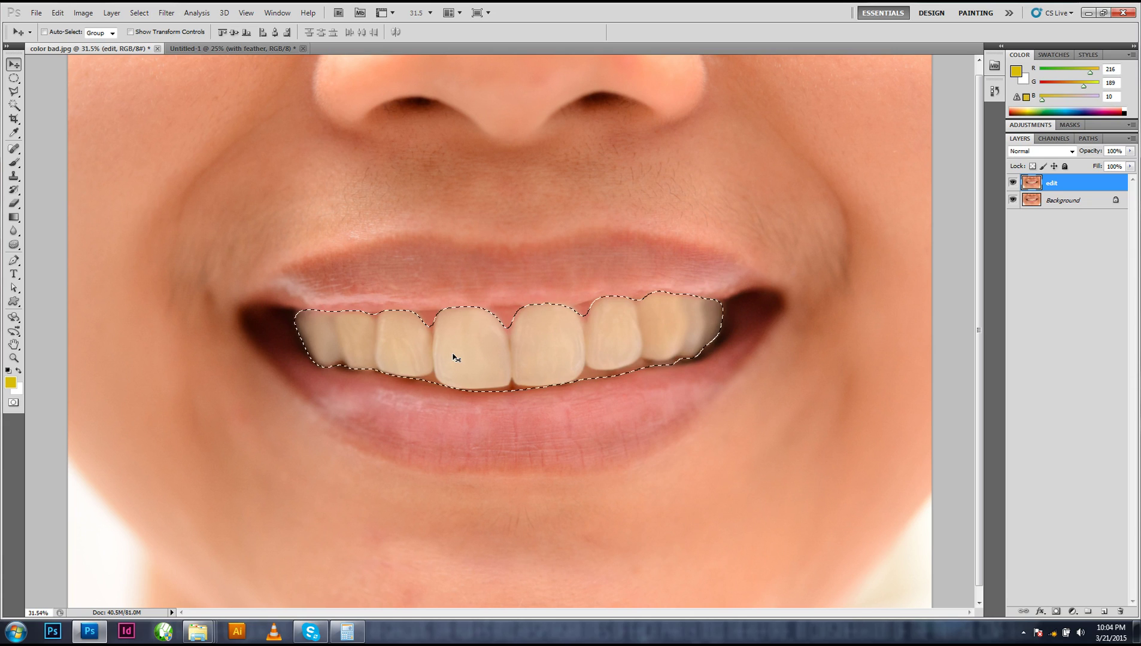
pyautogui.hotkey('ctrl', 'd')
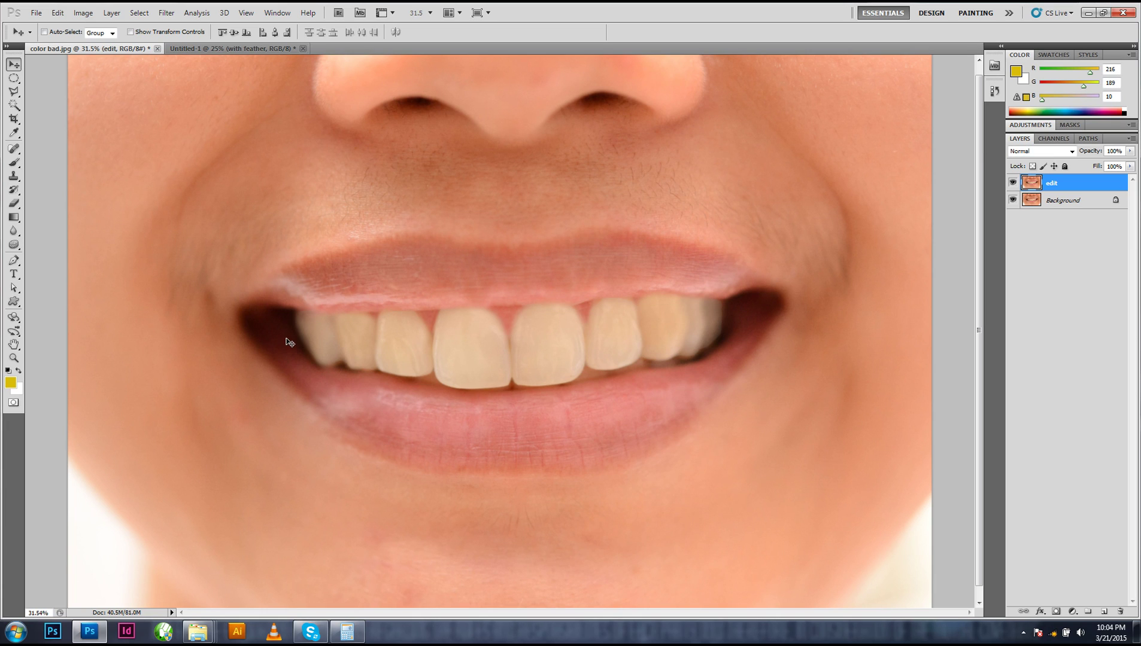
# Choose the Dodge tool with a soft round brush and enlarge the brush to 600 px.
pyautogui.press('t')
pyautogui.click(14, 245)
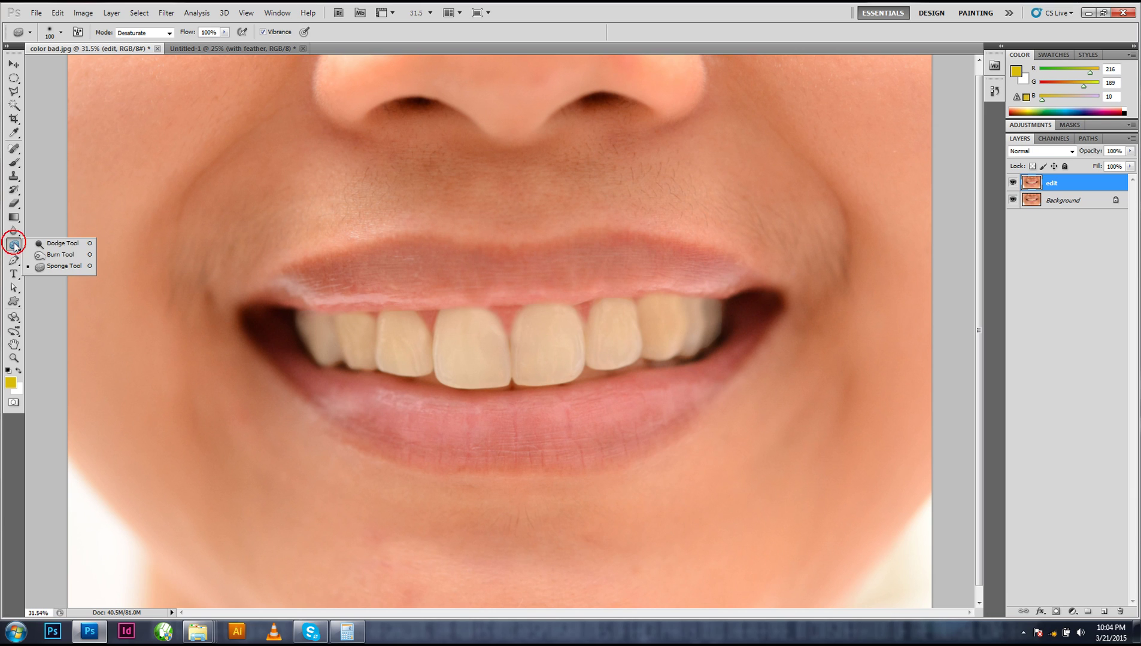
pyautogui.click(53, 245)
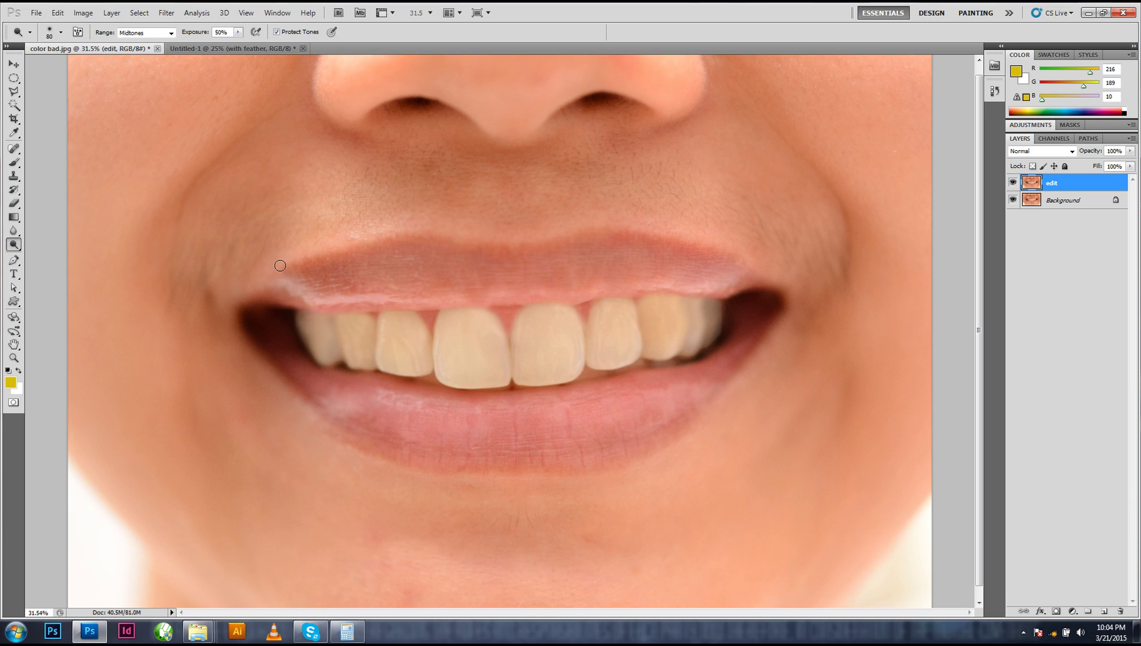
pyautogui.click(61, 32)
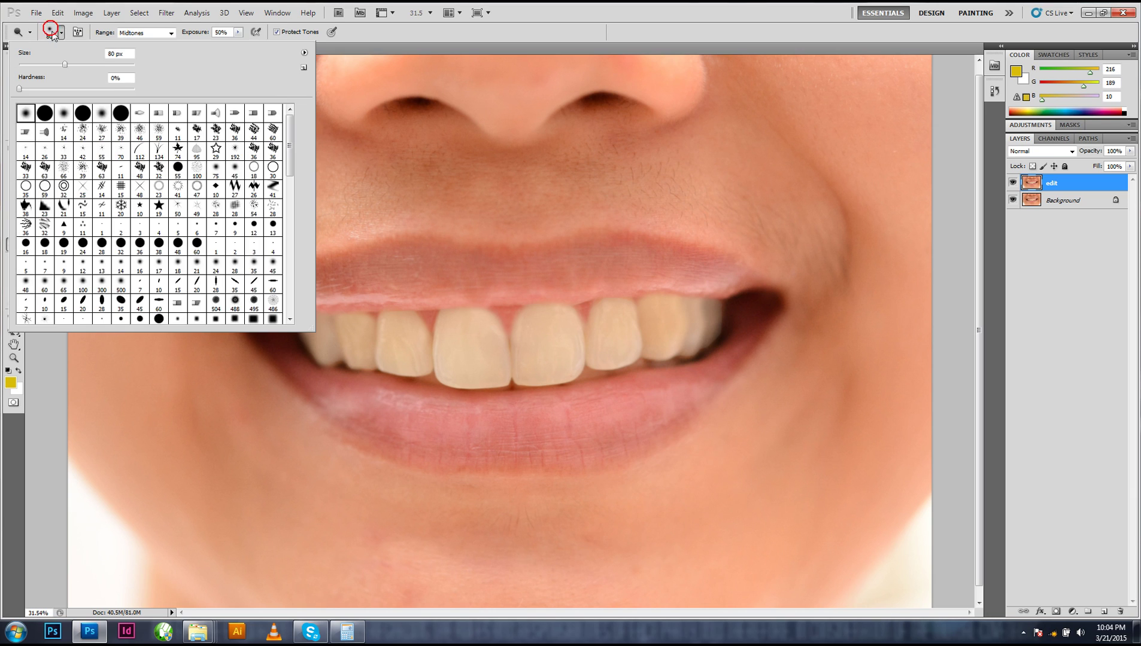
pyautogui.doubleClick(103, 115)
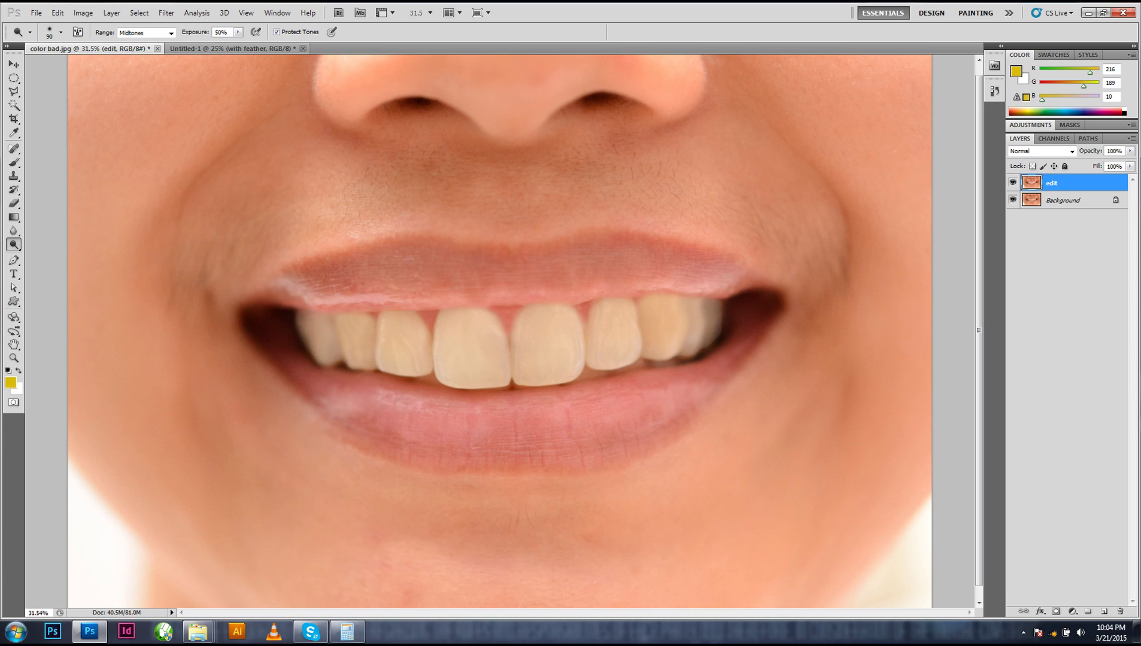
pyautogui.press(']')
pyautogui.press(']')
pyautogui.press(']')
pyautogui.press(']')
pyautogui.press(']')
pyautogui.press(']')
pyautogui.press(']')
pyautogui.press(']')
pyautogui.press(']')
pyautogui.press(']')
pyautogui.press(']')
pyautogui.press(']')
pyautogui.press(']')
pyautogui.press('[')
pyautogui.press('[')
pyautogui.press('[')
# Dodge all the teeth from one end of the smile to the other and undo the last stroke.
pyautogui.moveTo(708, 327)
pyautogui.mouseDown()
pyautogui.moveTo(541, 335)
pyautogui.moveTo(307, 313)
pyautogui.moveTo(525, 346)
pyautogui.moveTo(348, 341)
pyautogui.moveTo(356, 327)
pyautogui.moveTo(325, 343)
pyautogui.moveTo(330, 323)
pyautogui.moveTo(365, 350)
pyautogui.moveTo(728, 318)
pyautogui.moveTo(508, 332)
pyautogui.moveTo(734, 308)
pyautogui.moveTo(745, 314)
pyautogui.moveTo(684, 329)
pyautogui.moveTo(765, 328)
pyautogui.moveTo(744, 307)
pyautogui.moveTo(513, 336)
pyautogui.moveTo(305, 331)
pyautogui.mouseUp()
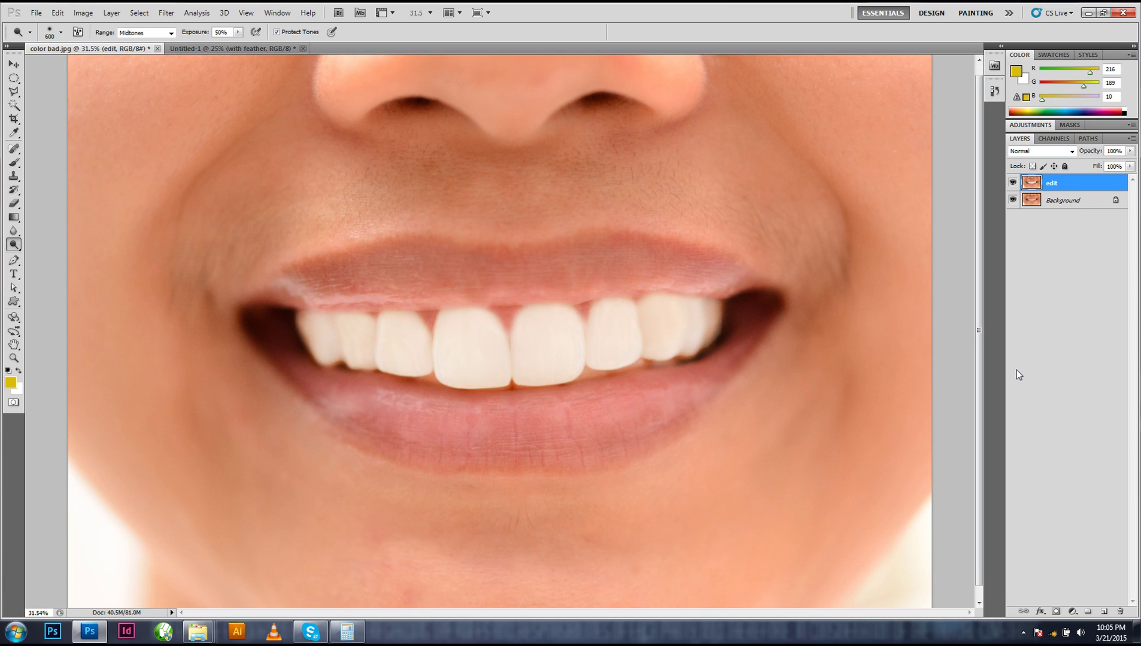
pyautogui.hotkey('ctrl', '-')
pyautogui.hotkey('ctrl', 'z')
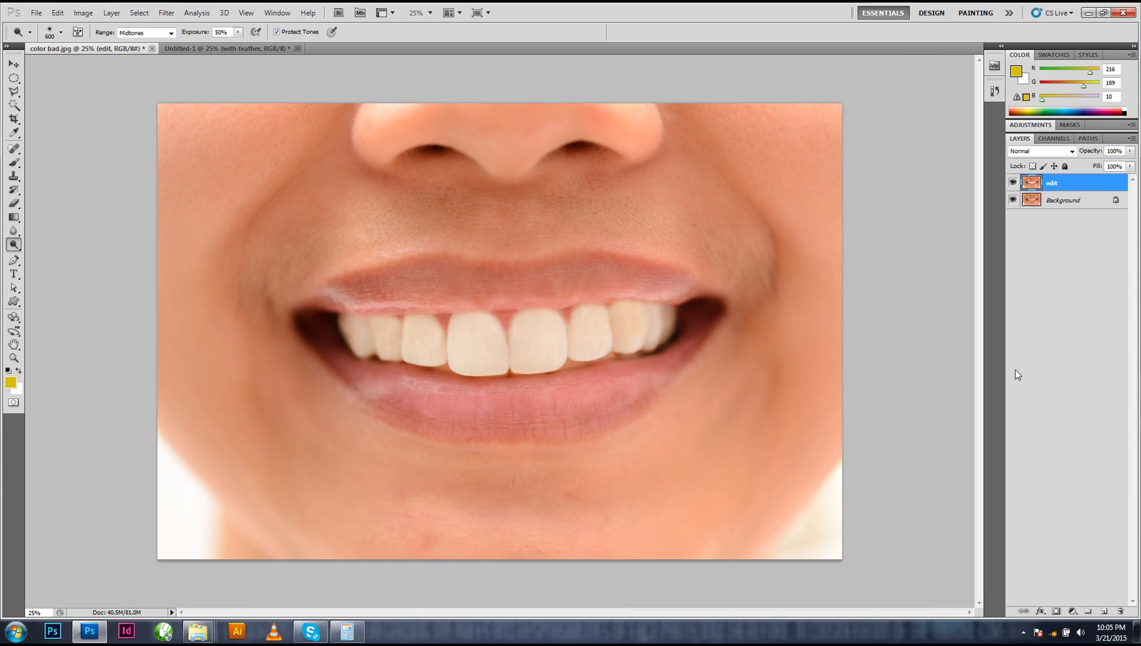
# Dodge the two front teeth and the teeth beside them with several repeated strokes.
pyautogui.click(485, 342)
pyautogui.click(475, 341)
pyautogui.click(534, 343)
pyautogui.moveTo(534, 343)
pyautogui.mouseDown()
pyautogui.moveTo(664, 324)
pyautogui.moveTo(612, 326)
pyautogui.mouseUp()
pyautogui.click(459, 334)
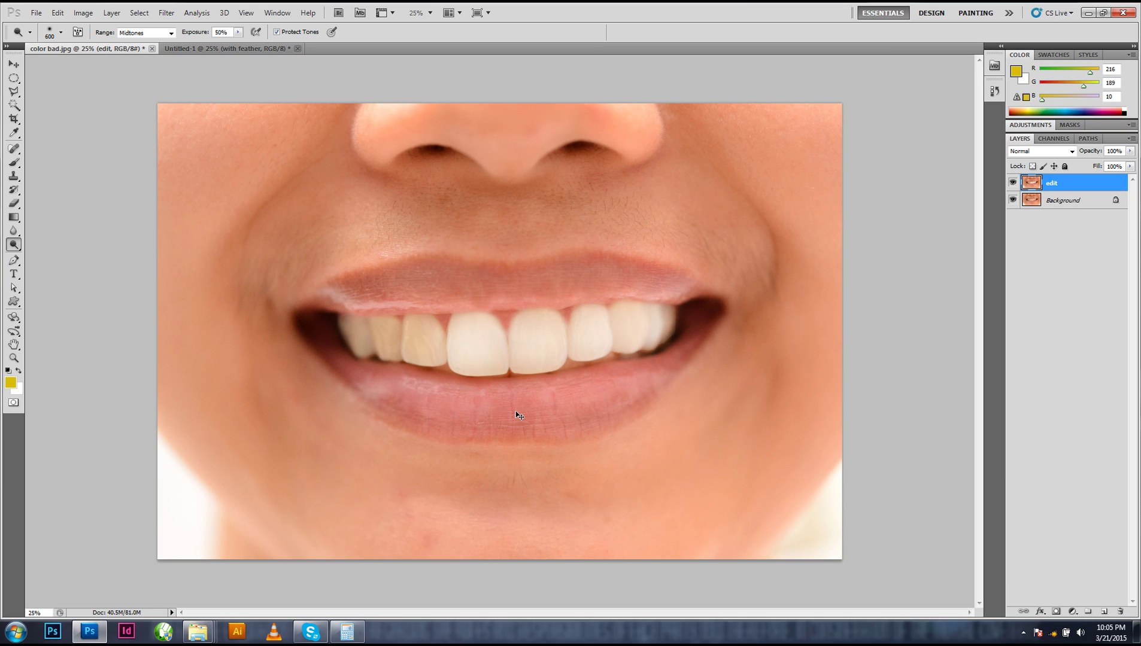
# Undo all the dodge strokes made on the teeth.
pyautogui.hotkey('ctrl', 'alt', 'z')
pyautogui.hotkey('ctrl', 'alt', 'z')
pyautogui.hotkey('ctrl', 'alt', 'z')
pyautogui.hotkey('ctrl', 'alt', 'z')
pyautogui.hotkey('ctrl', 'alt', 'z')
pyautogui.hotkey('ctrl', 'alt', 'z')
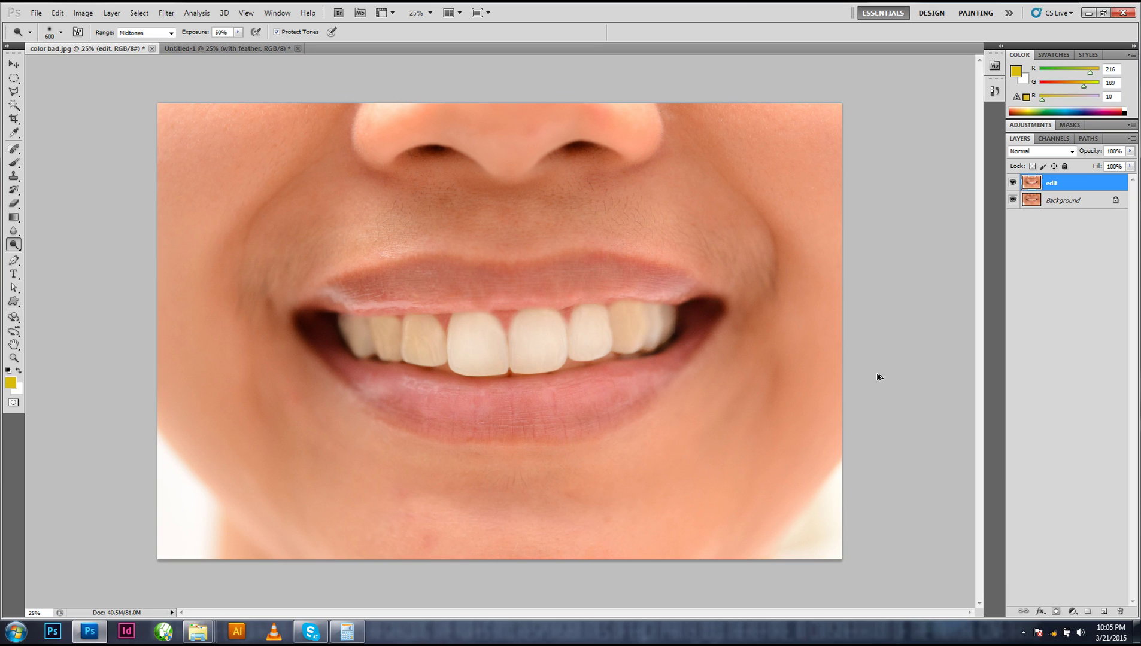
pyautogui.hotkey('ctrl', 'alt', 'z')
pyautogui.hotkey('ctrl', 'alt', 'z')
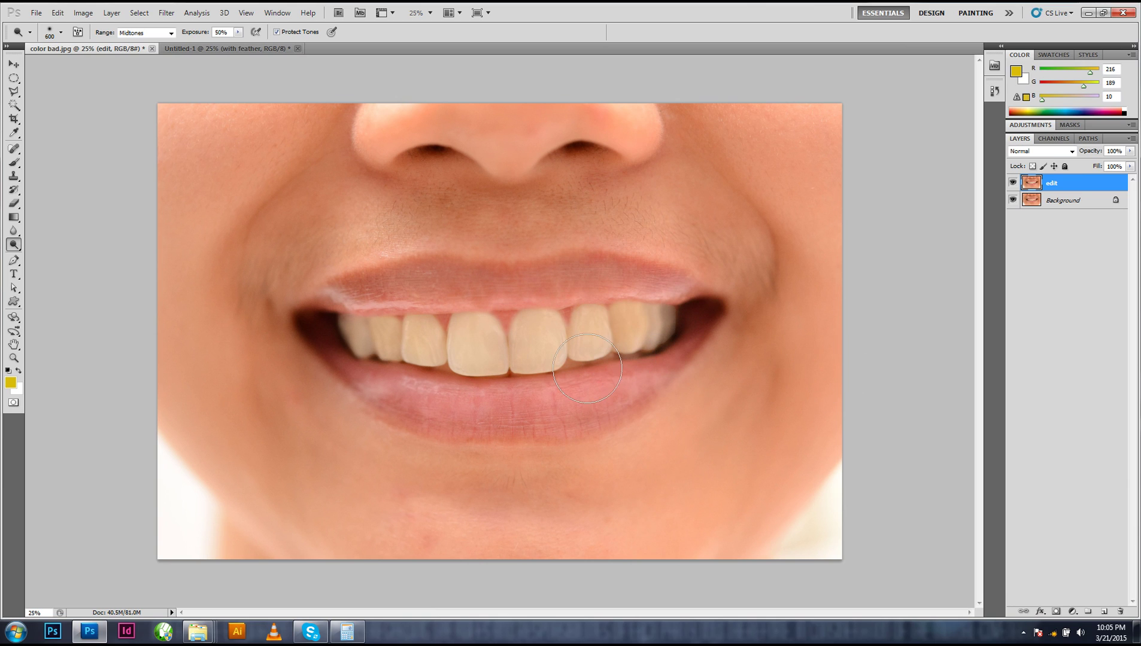
# Lighten all the teeth evenly with one continuous Dodge stroke across the smile.
pyautogui.moveTo(645, 333)
pyautogui.mouseDown()
pyautogui.moveTo(597, 322)
pyautogui.moveTo(373, 336)
pyautogui.moveTo(435, 340)
pyautogui.moveTo(358, 320)
pyautogui.moveTo(534, 345)
pyautogui.moveTo(462, 336)
pyautogui.moveTo(652, 308)
pyautogui.moveTo(421, 318)
pyautogui.moveTo(610, 326)
pyautogui.moveTo(352, 318)
pyautogui.moveTo(540, 334)
pyautogui.moveTo(342, 328)
pyautogui.moveTo(321, 316)
pyautogui.moveTo(592, 346)
pyautogui.moveTo(317, 334)
pyautogui.moveTo(435, 356)
pyautogui.moveTo(353, 352)
pyautogui.moveTo(317, 330)
pyautogui.moveTo(334, 318)
pyautogui.moveTo(567, 350)
pyautogui.moveTo(675, 331)
pyautogui.moveTo(630, 305)
pyautogui.moveTo(580, 348)
pyautogui.moveTo(637, 333)
pyautogui.moveTo(414, 401)
pyautogui.mouseUp()
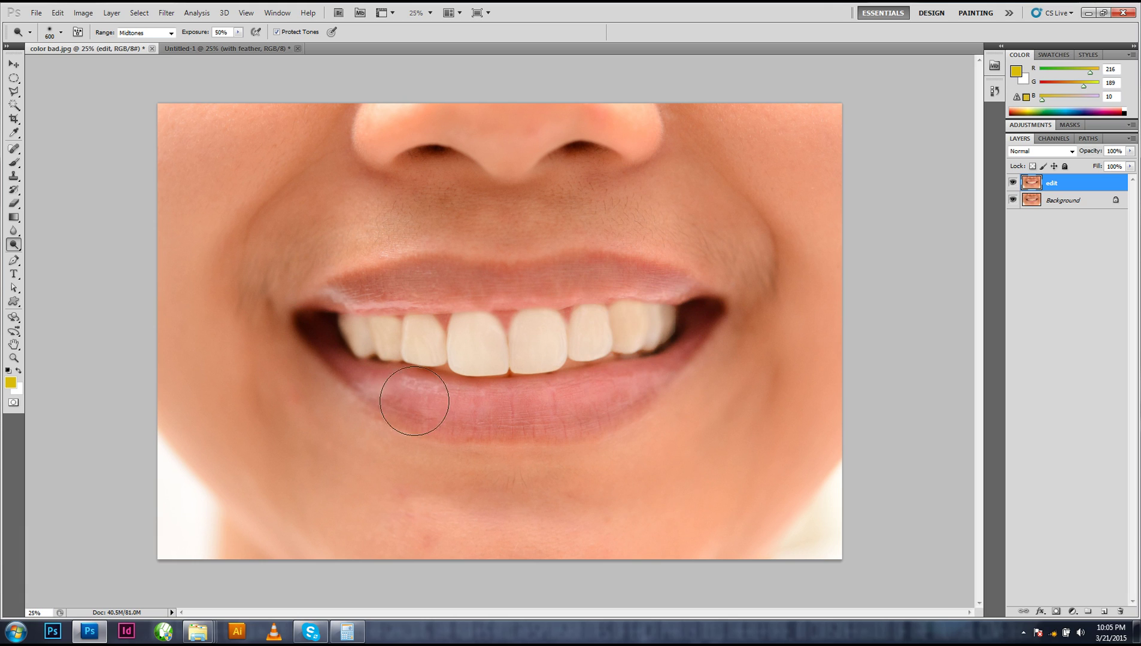
# Remove the yellow tint from all the teeth using the Sponge tool in Desaturate mode with a 500 px brush.
pyautogui.click(14, 244)
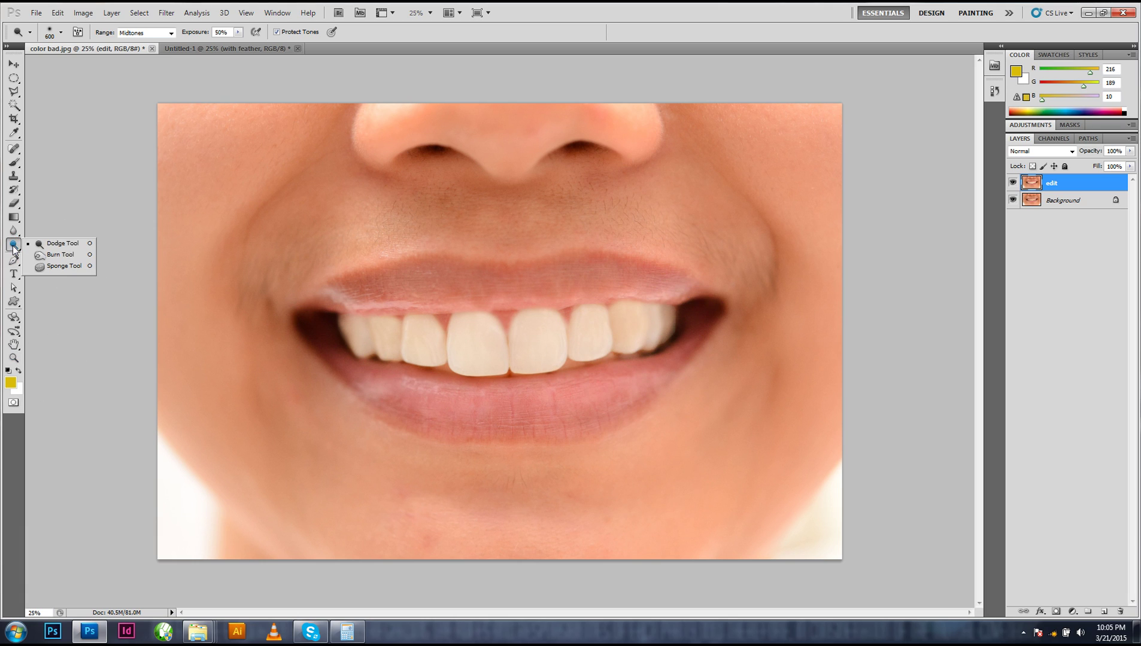
pyautogui.click(60, 266)
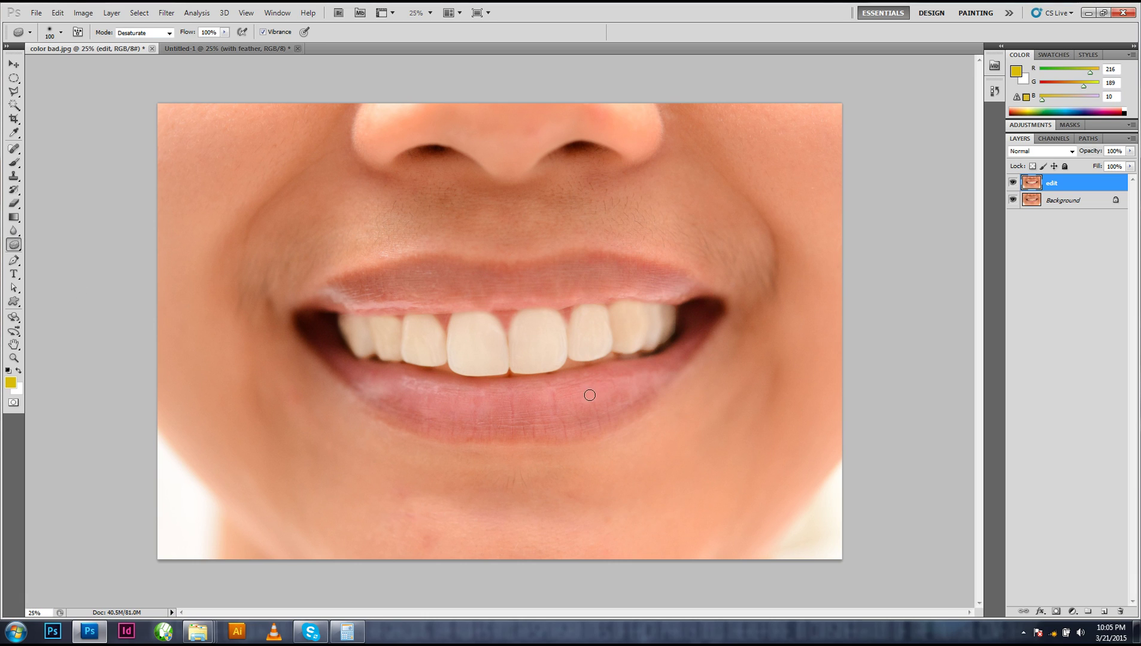
pyautogui.press(']')
pyautogui.press(']')
pyautogui.press(']')
pyautogui.press(']')
pyautogui.press(']')
pyautogui.press(']')
pyautogui.press(']')
pyautogui.press(']')
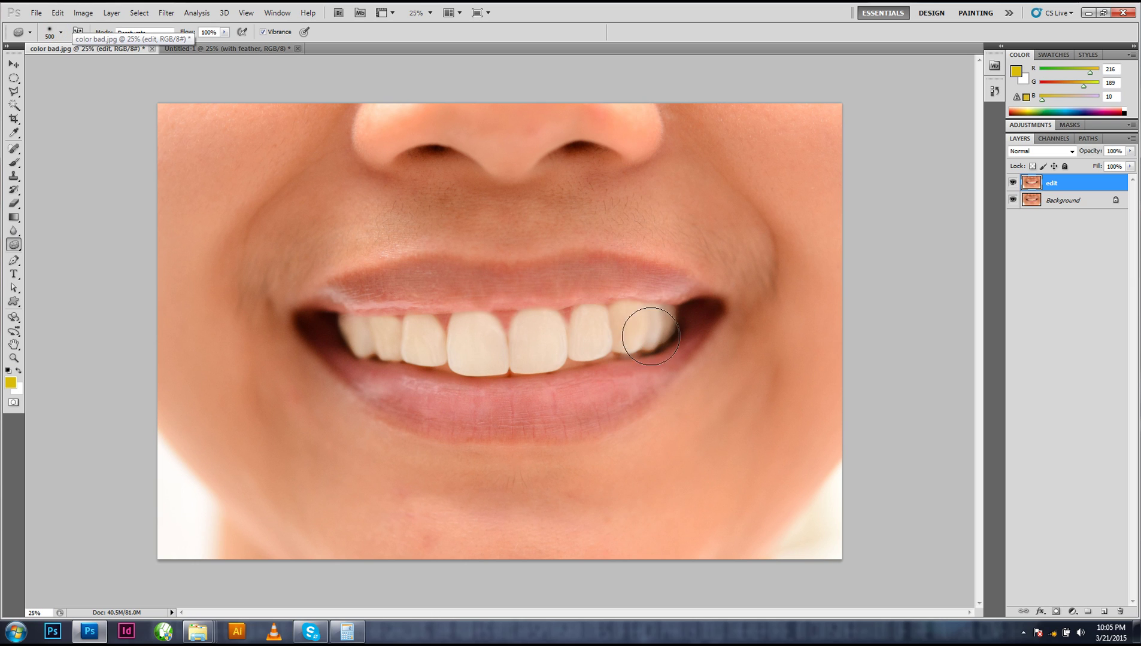
pyautogui.moveTo(645, 321)
pyautogui.mouseDown()
pyautogui.moveTo(553, 330)
pyautogui.moveTo(628, 330)
pyautogui.moveTo(528, 351)
pyautogui.moveTo(553, 345)
pyautogui.moveTo(537, 360)
pyautogui.moveTo(524, 335)
pyautogui.moveTo(462, 349)
pyautogui.moveTo(343, 324)
pyautogui.moveTo(415, 366)
pyautogui.moveTo(354, 351)
pyautogui.moveTo(334, 328)
pyautogui.moveTo(379, 353)
pyautogui.mouseUp()
pyautogui.moveTo(674, 343)
pyautogui.mouseDown()
pyautogui.moveTo(686, 328)
pyautogui.moveTo(676, 353)
pyautogui.mouseUp()
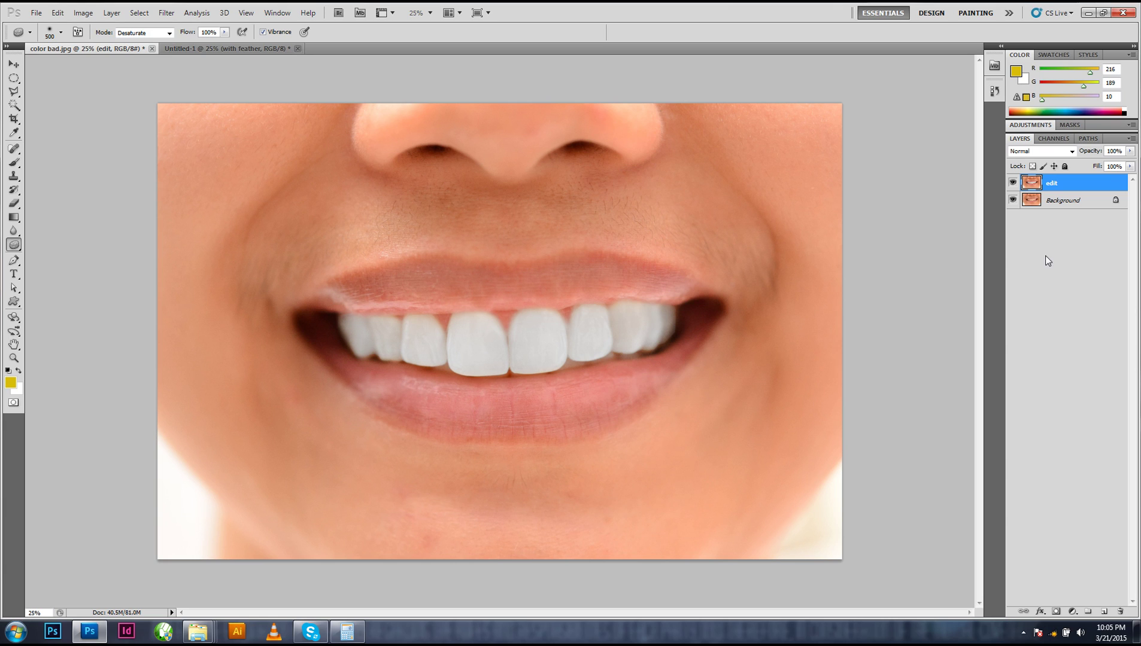
# Deselect the teeth and toggle the edit layer's visibility off and on to compare before and after.
pyautogui.hotkey('ctrl', '-')
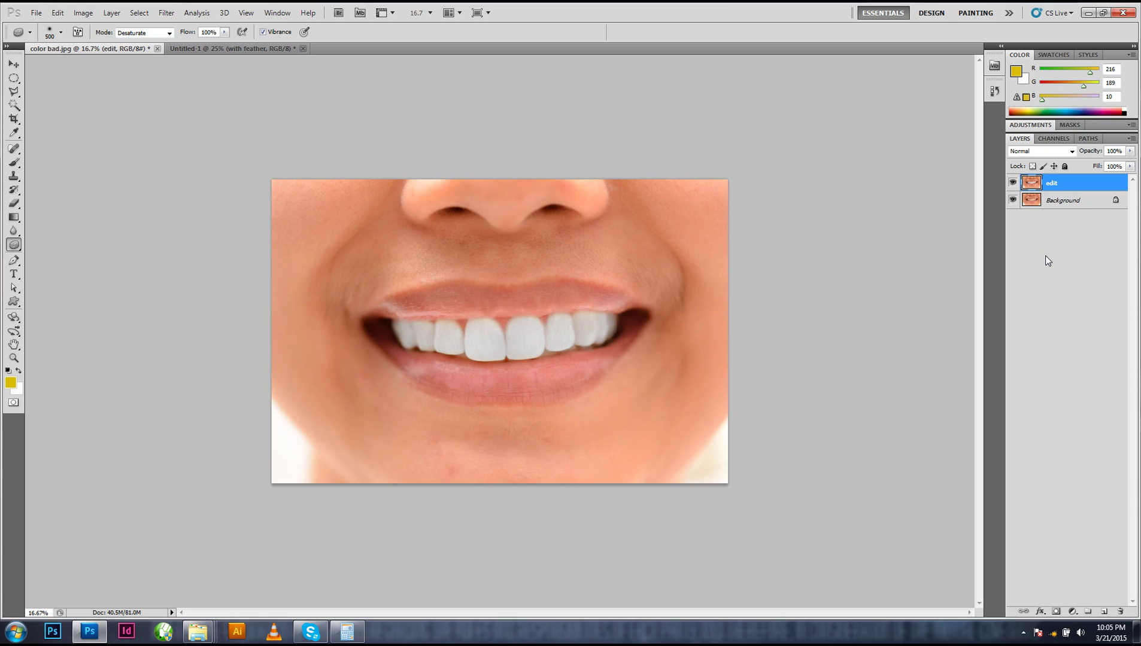
pyautogui.hotkey('ctrl', 'h')
pyautogui.hotkey('ctrl', 'd')
pyautogui.click(1013, 182)
pyautogui.click(1013, 183)
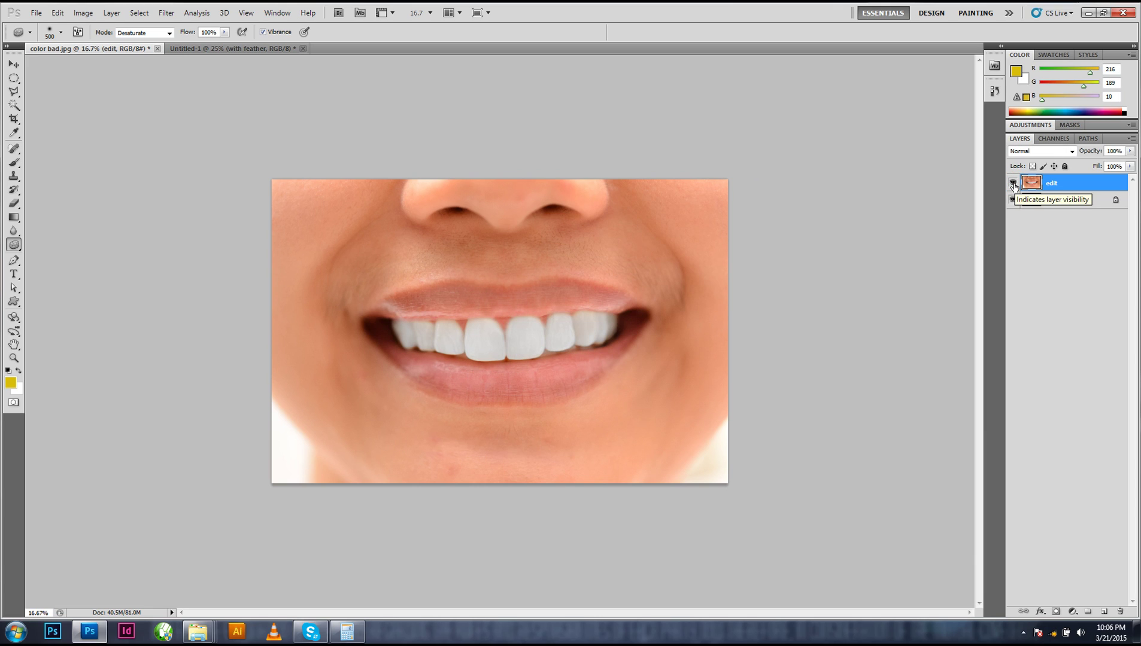